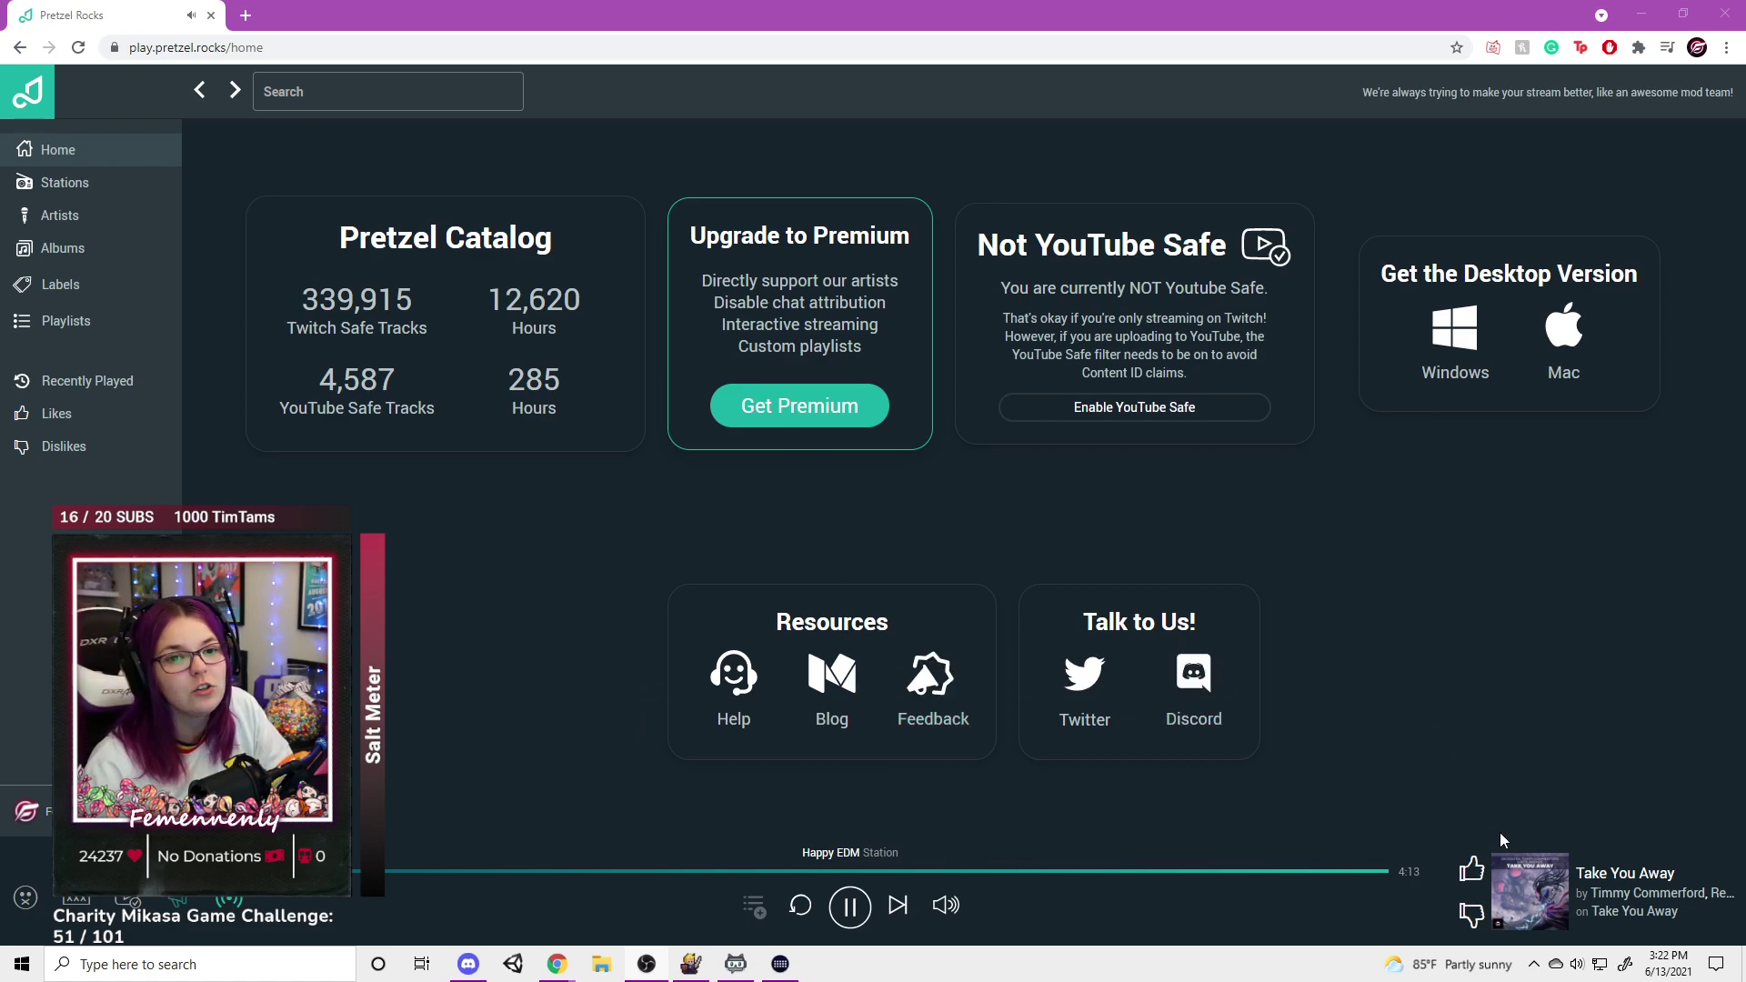
- From the taskbar speaker menu, open Sound settings, then App volume and device preferences
{"action": "right_click", "coordinate": [1577, 967]}
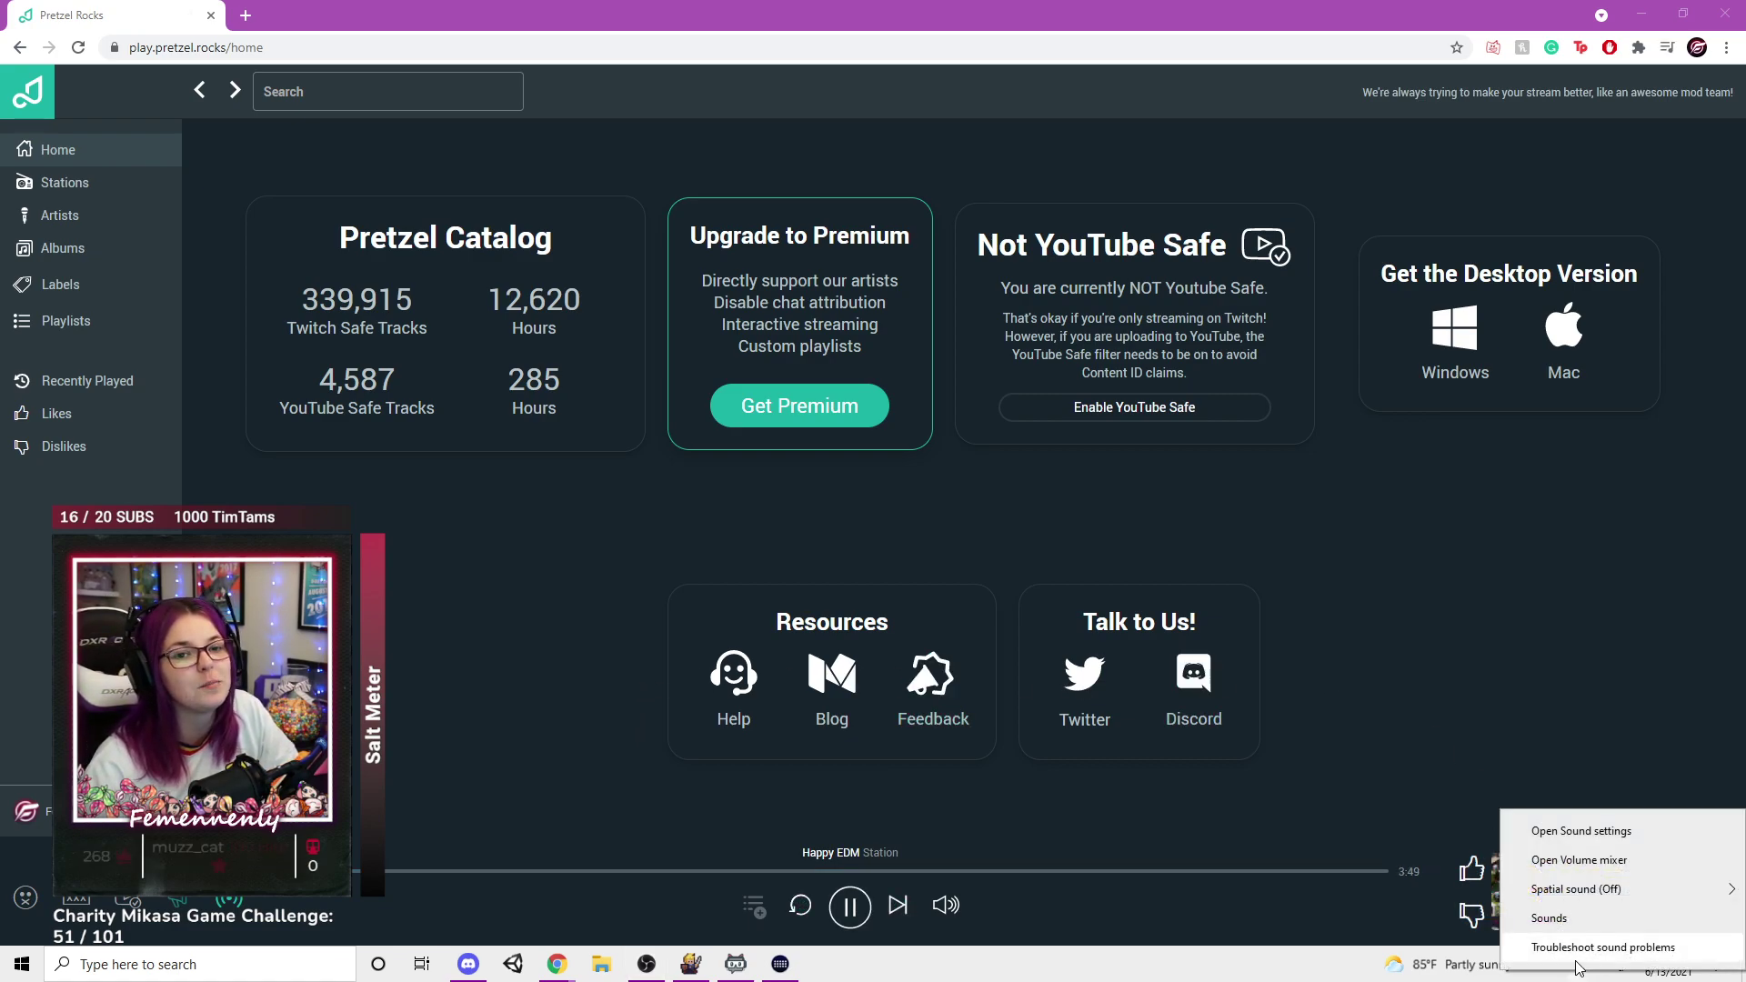
{"action": "left_click", "coordinate": [1604, 833]}
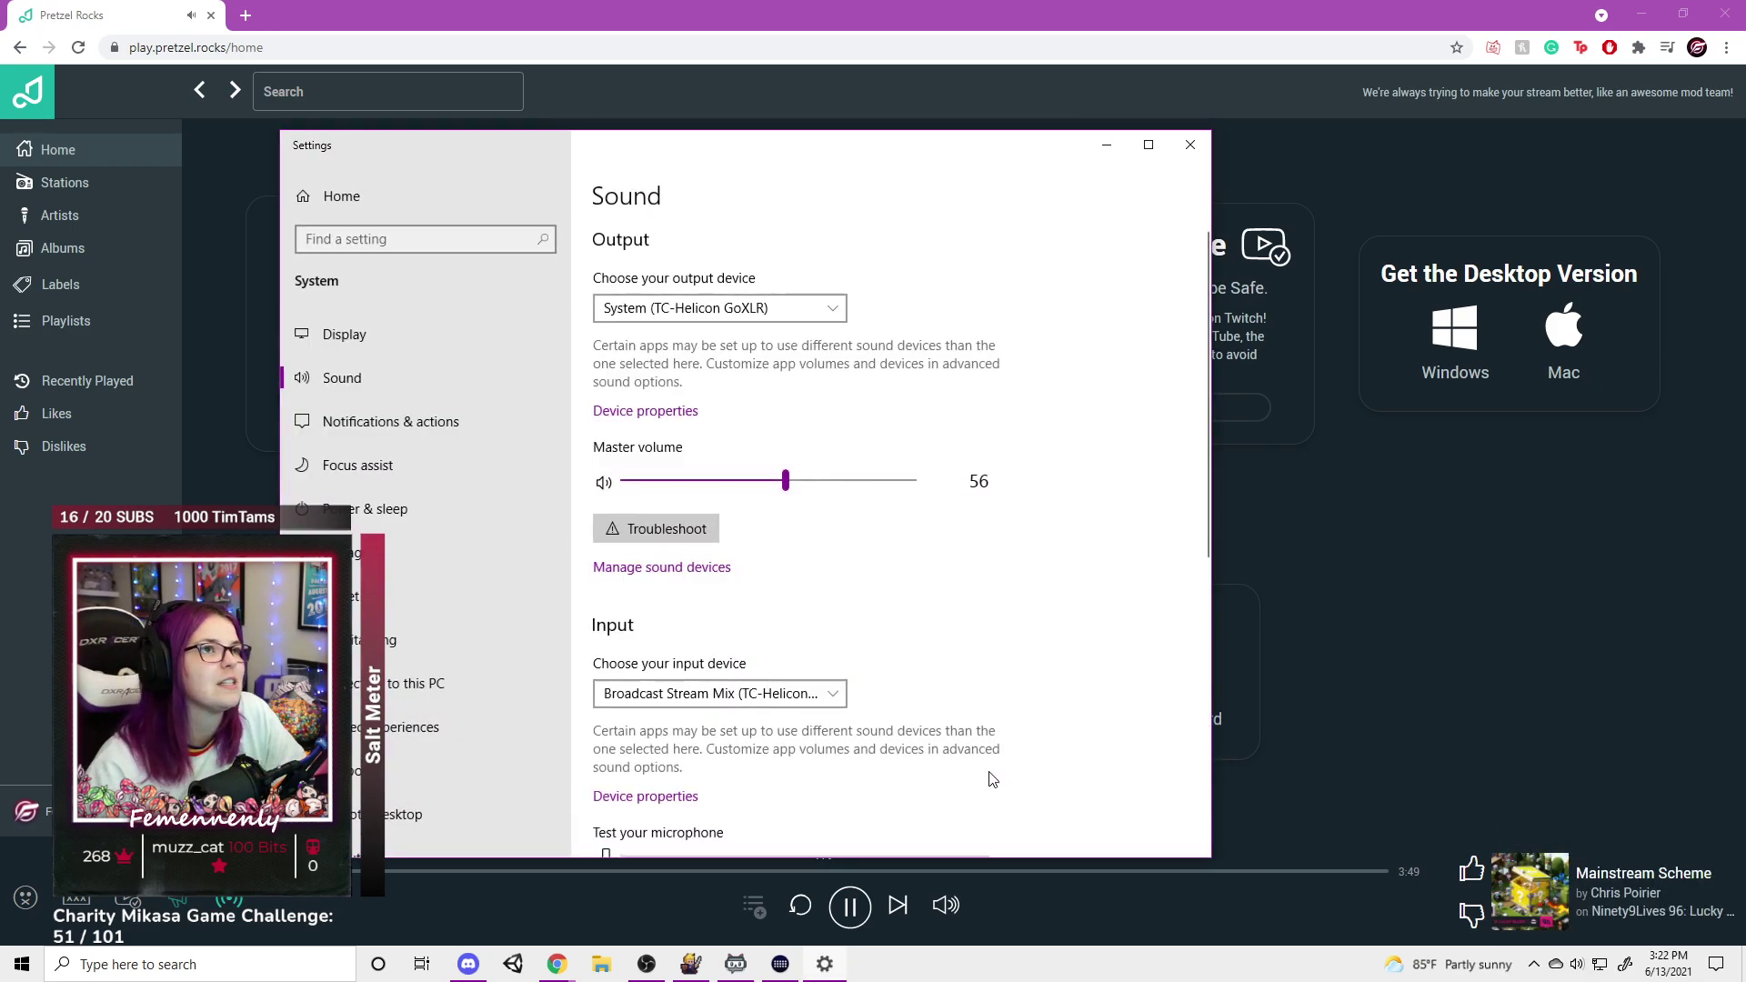
{"action": "scroll", "coordinate": [1059, 633], "scroll_direction": "down", "scroll_amount": 5}
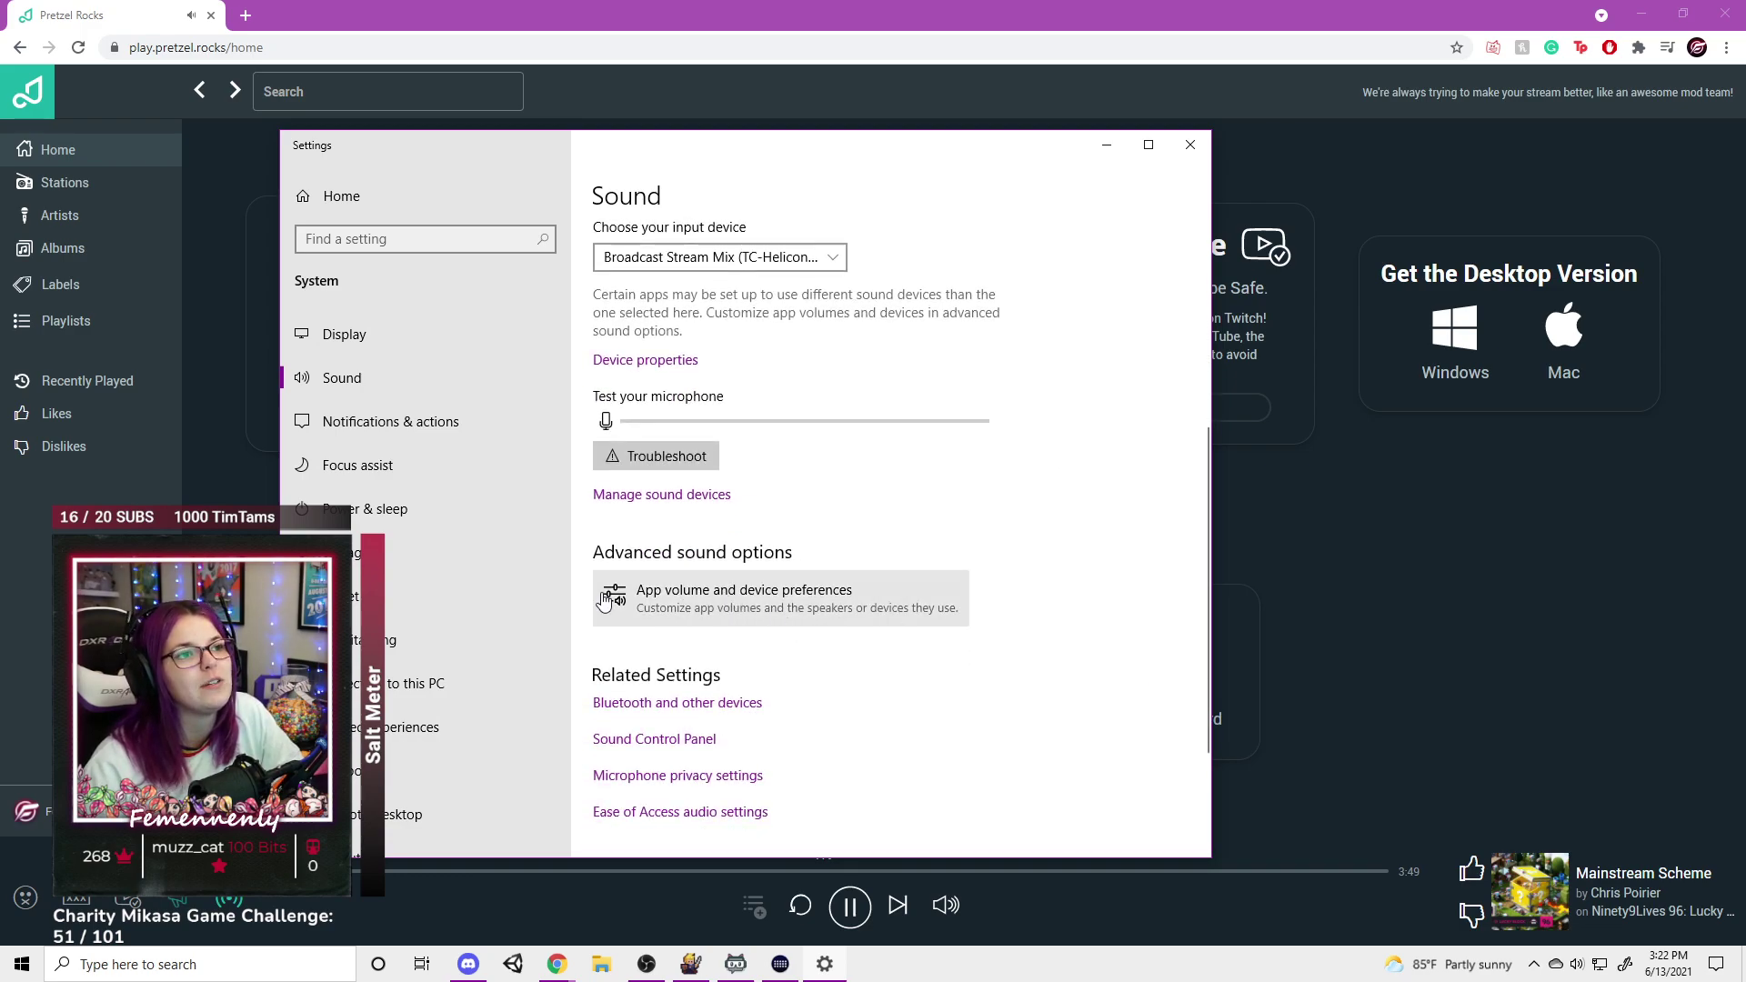
{"action": "left_click", "coordinate": [716, 609]}
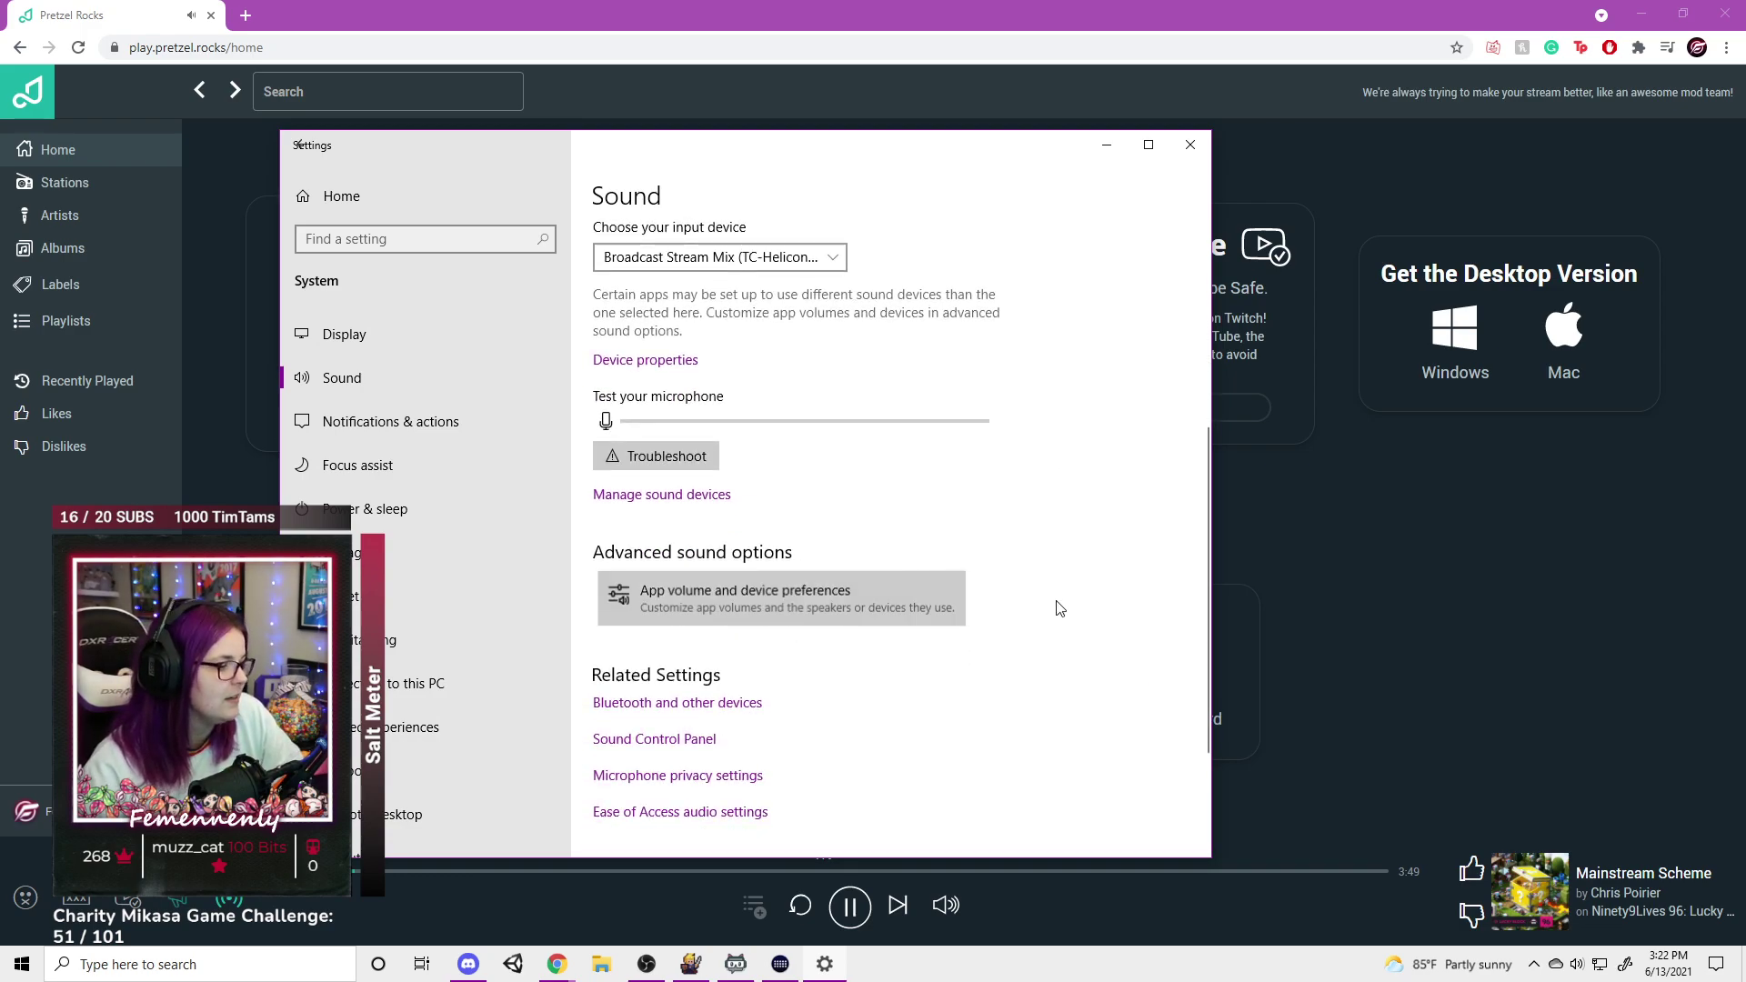
{"action": "scroll", "coordinate": [827, 476], "scroll_direction": "down", "scroll_amount": 7}
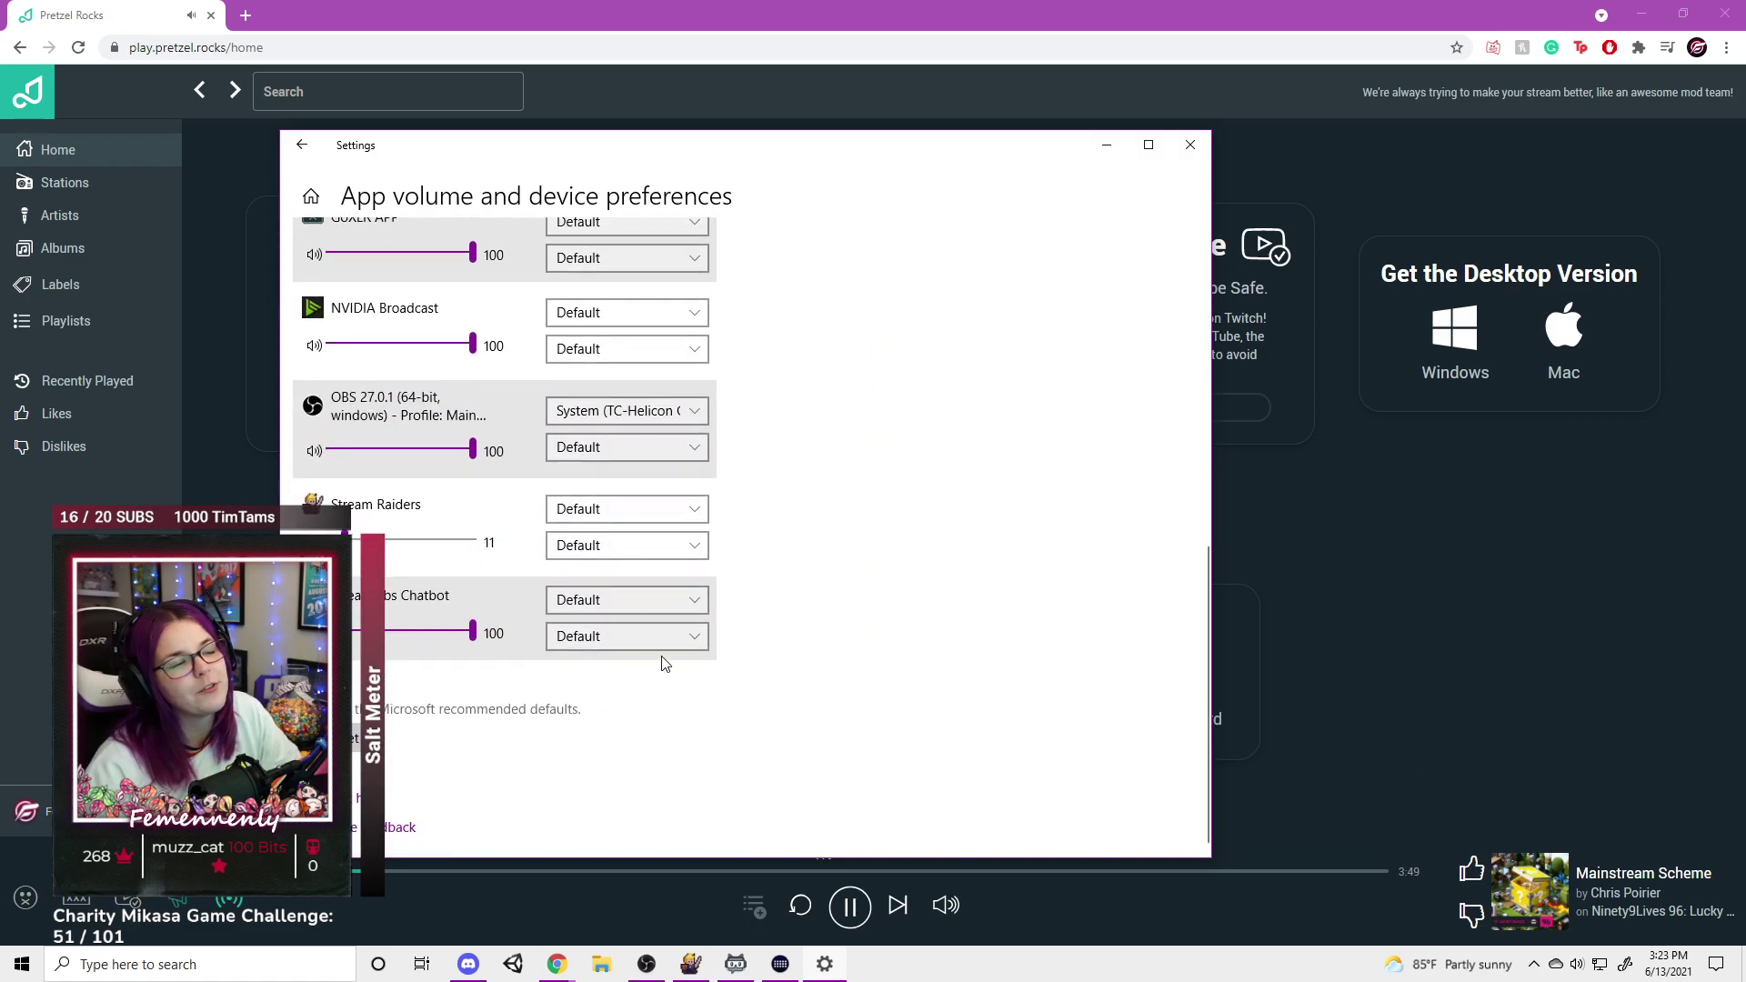
{"action": "scroll", "coordinate": [697, 673], "scroll_direction": "up", "scroll_amount": 8}
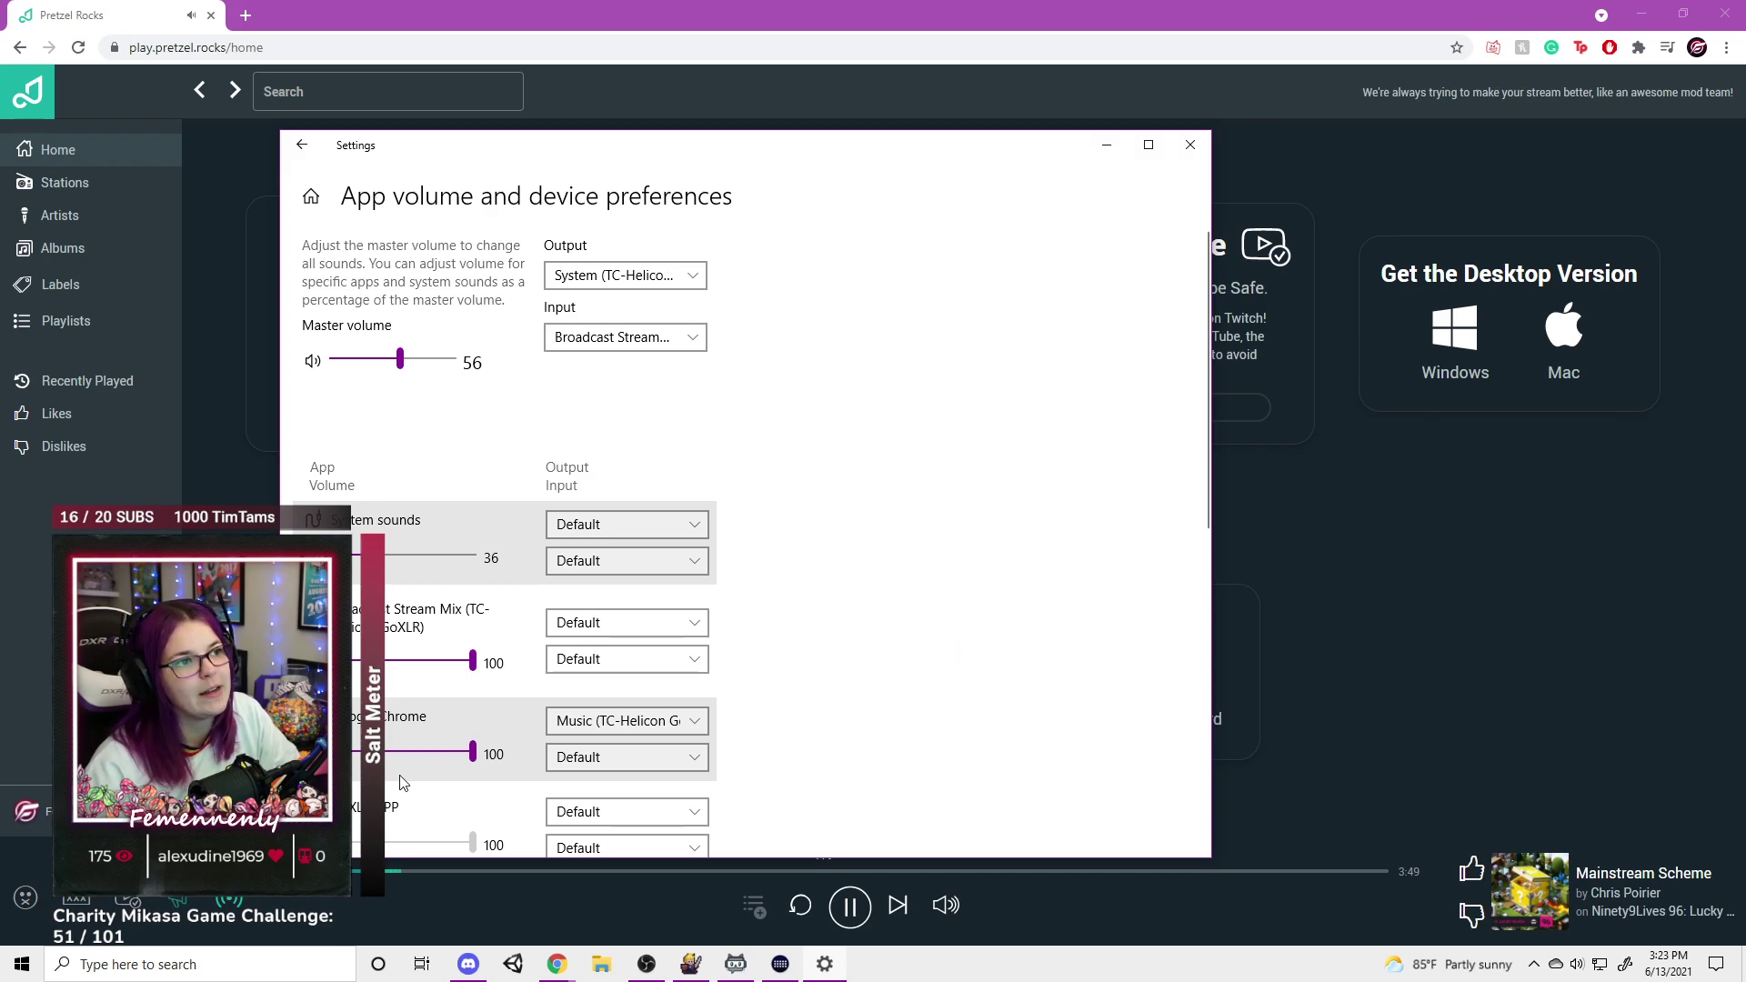
- Set Google Chrome's Output device to Music (TC-Helicon GoXLR), then reselect it to confirm
{"action": "left_click", "coordinate": [680, 721]}
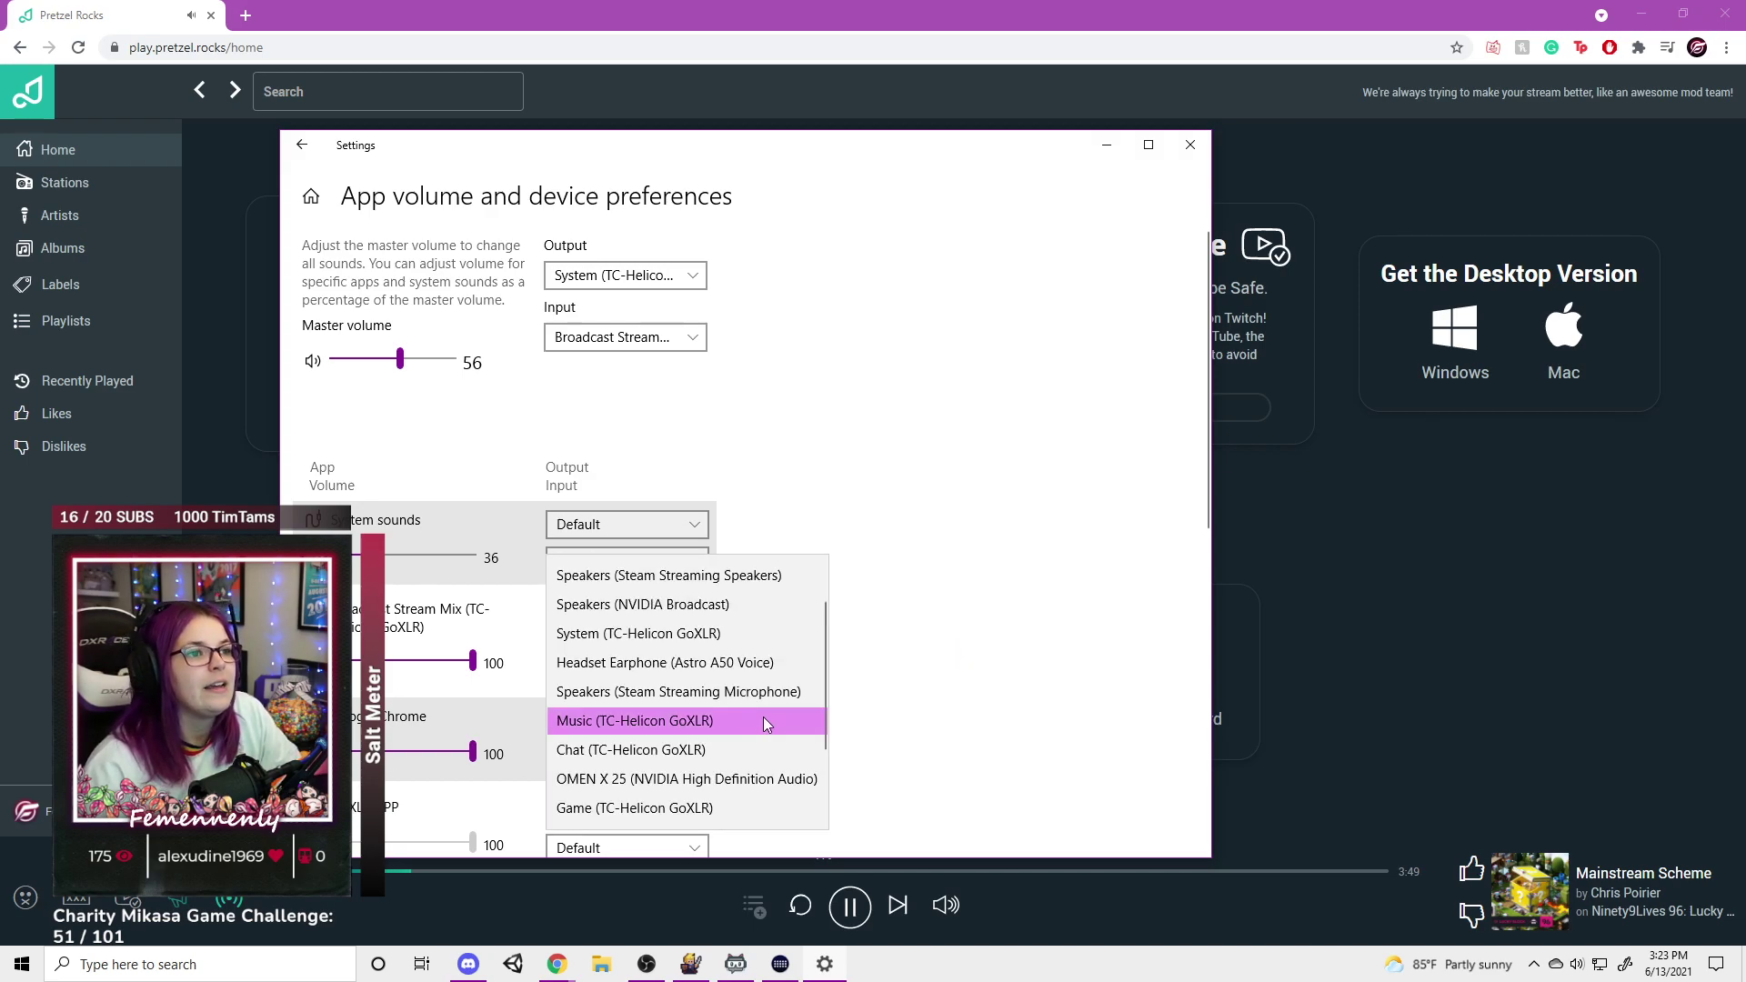
{"action": "left_click", "coordinate": [619, 729]}
{"action": "scroll", "coordinate": [484, 673], "scroll_direction": "down", "scroll_amount": 3}
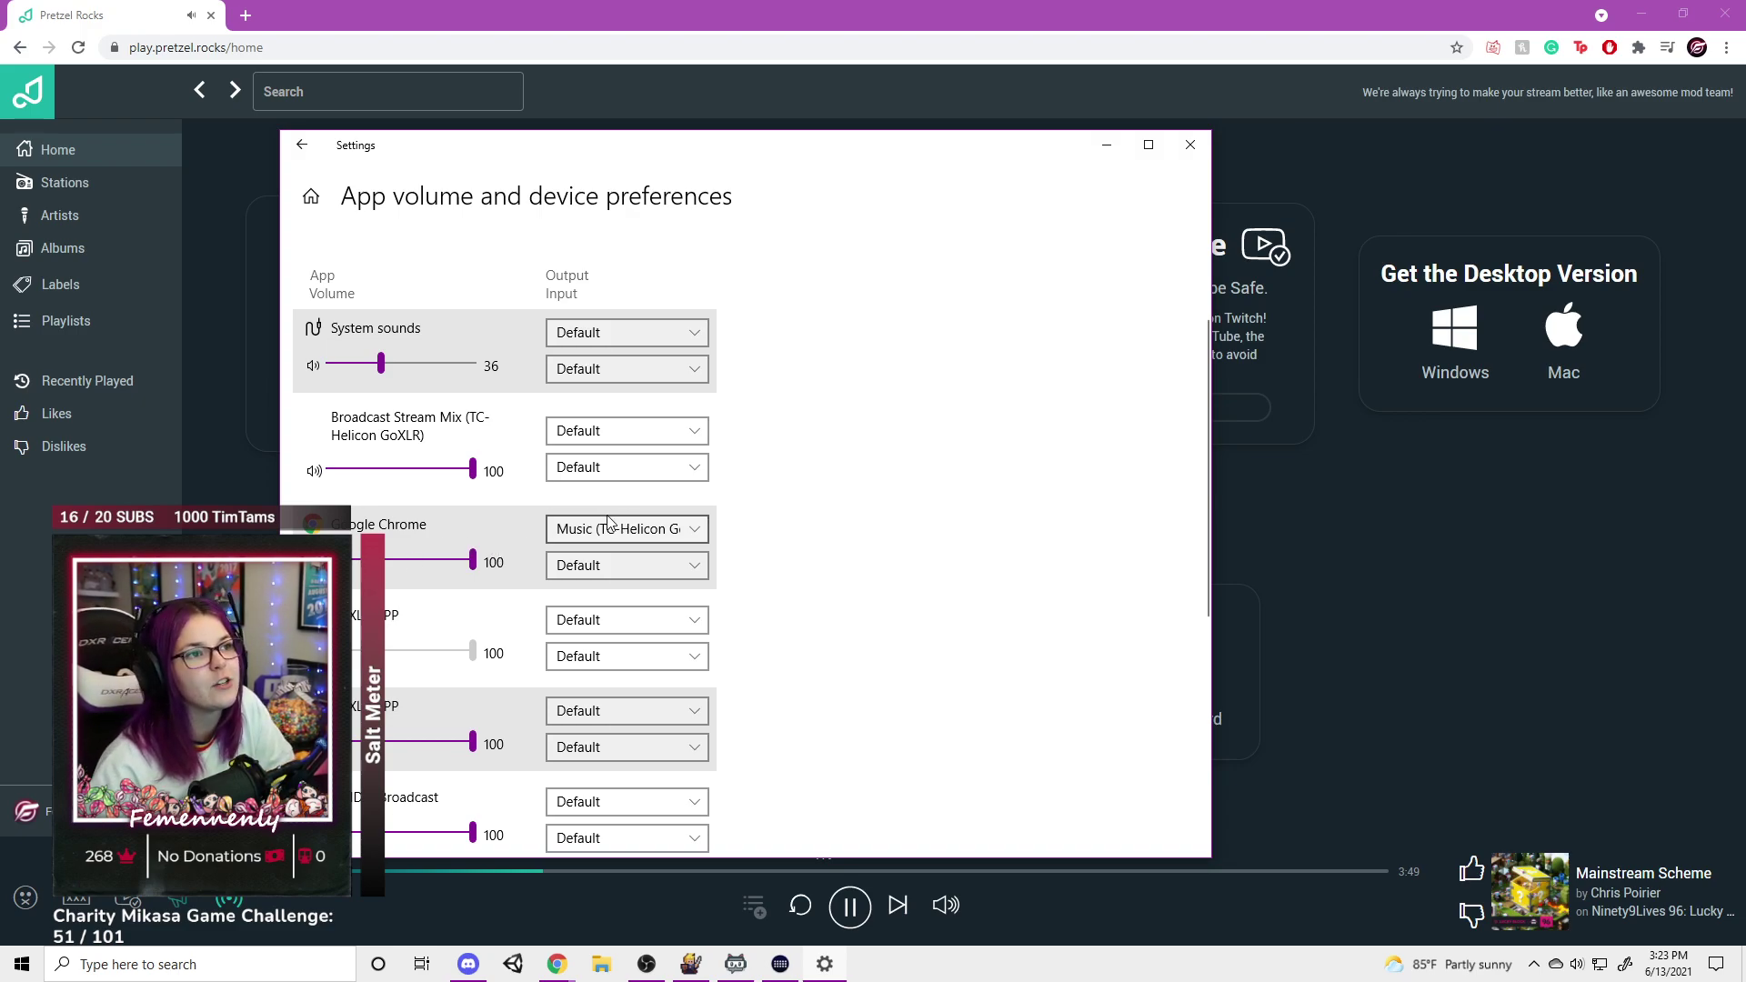
{"action": "scroll", "coordinate": [678, 566], "scroll_direction": "down", "scroll_amount": 5}
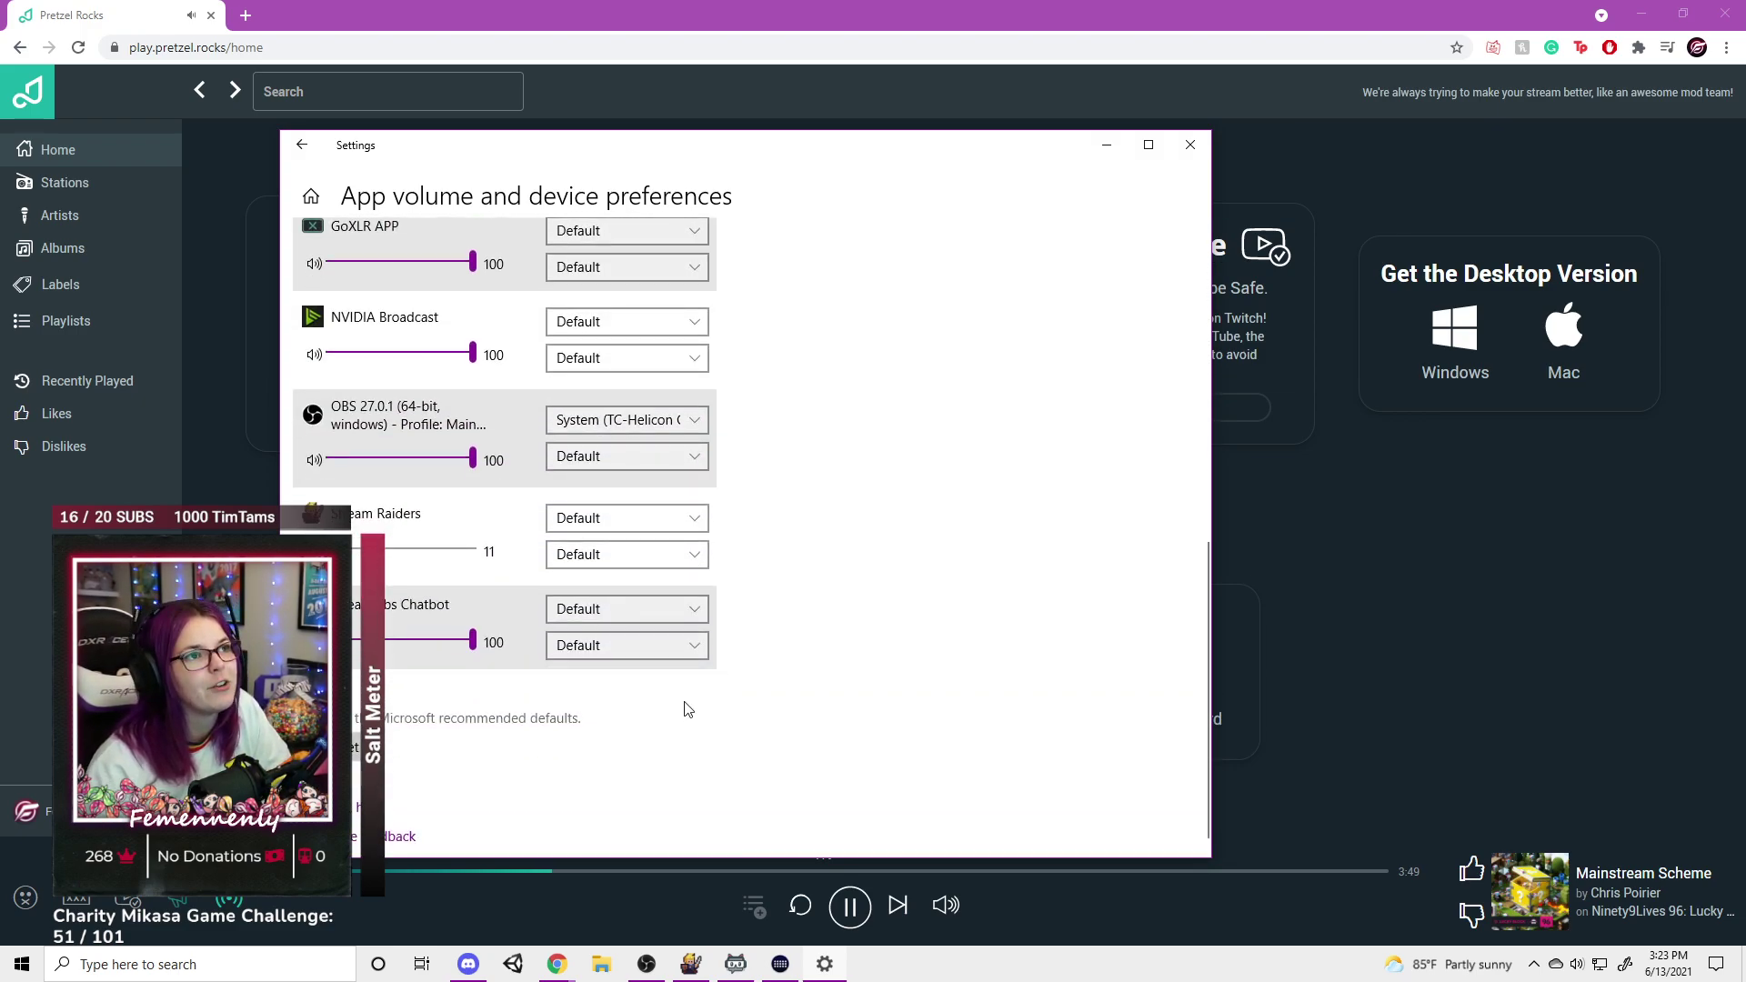
{"action": "scroll", "coordinate": [701, 709], "scroll_direction": "up", "scroll_amount": 3}
{"action": "scroll", "coordinate": [654, 727], "scroll_direction": "down", "scroll_amount": 2}
{"action": "scroll", "coordinate": [616, 613], "scroll_direction": "up", "scroll_amount": 5}
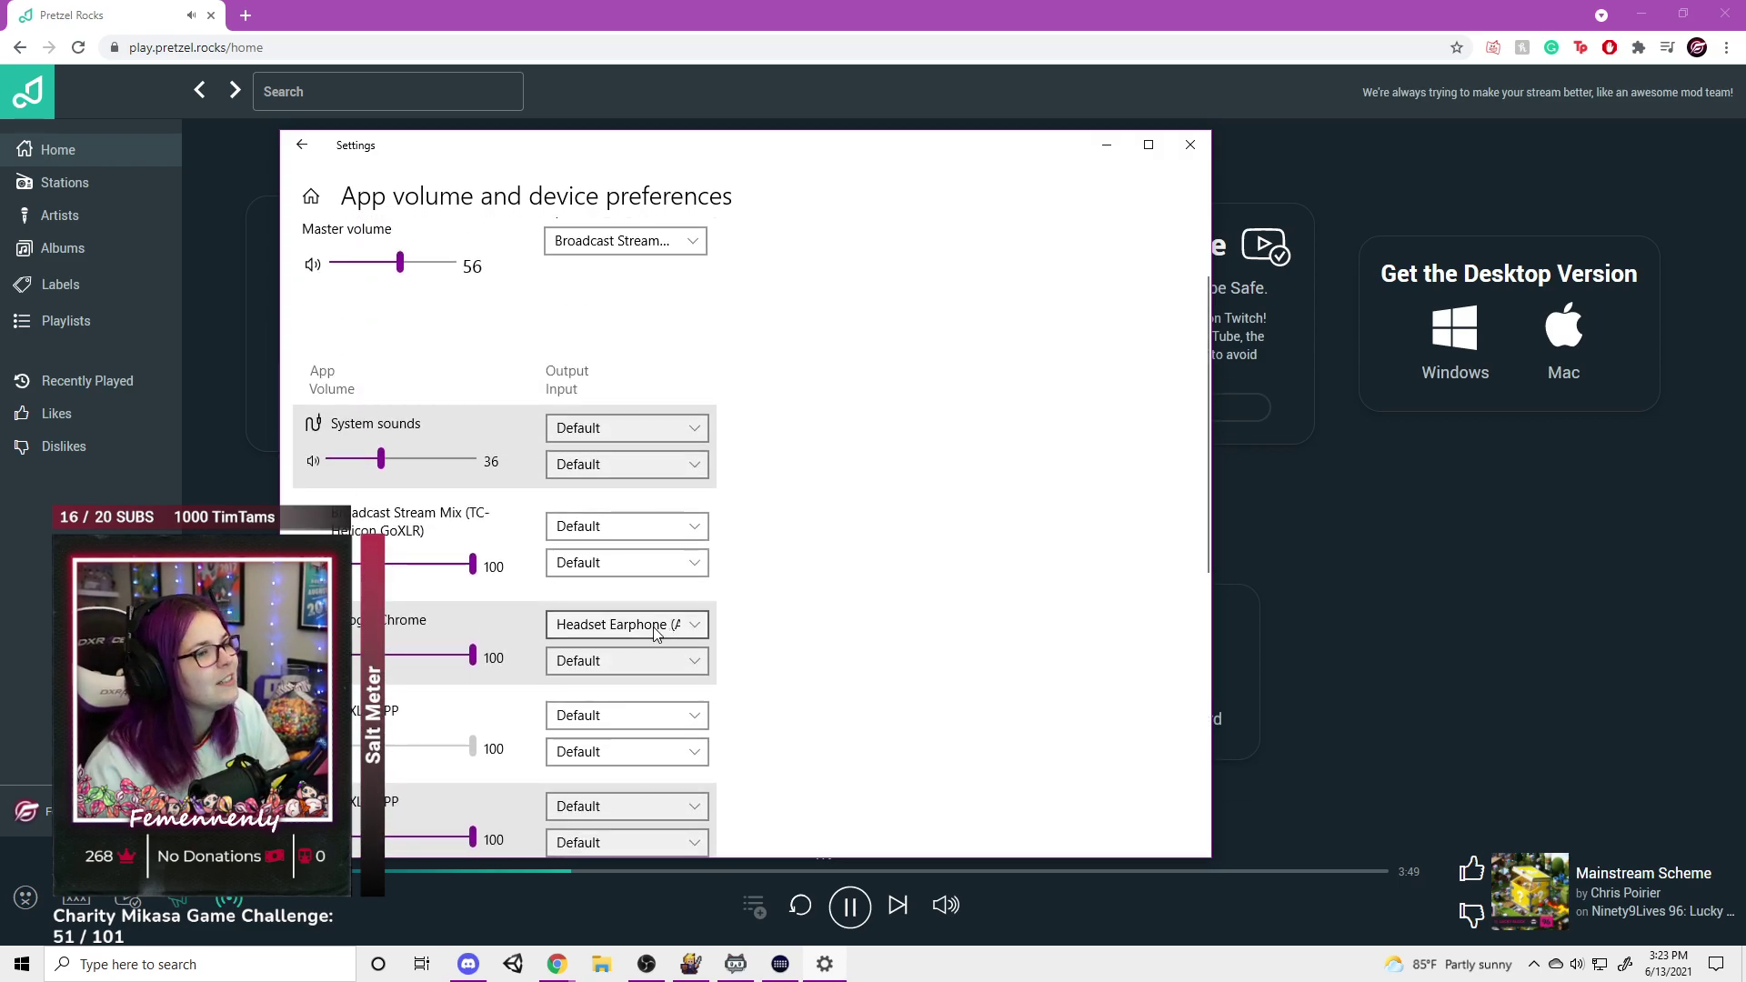
{"action": "left_click", "coordinate": [656, 628]}
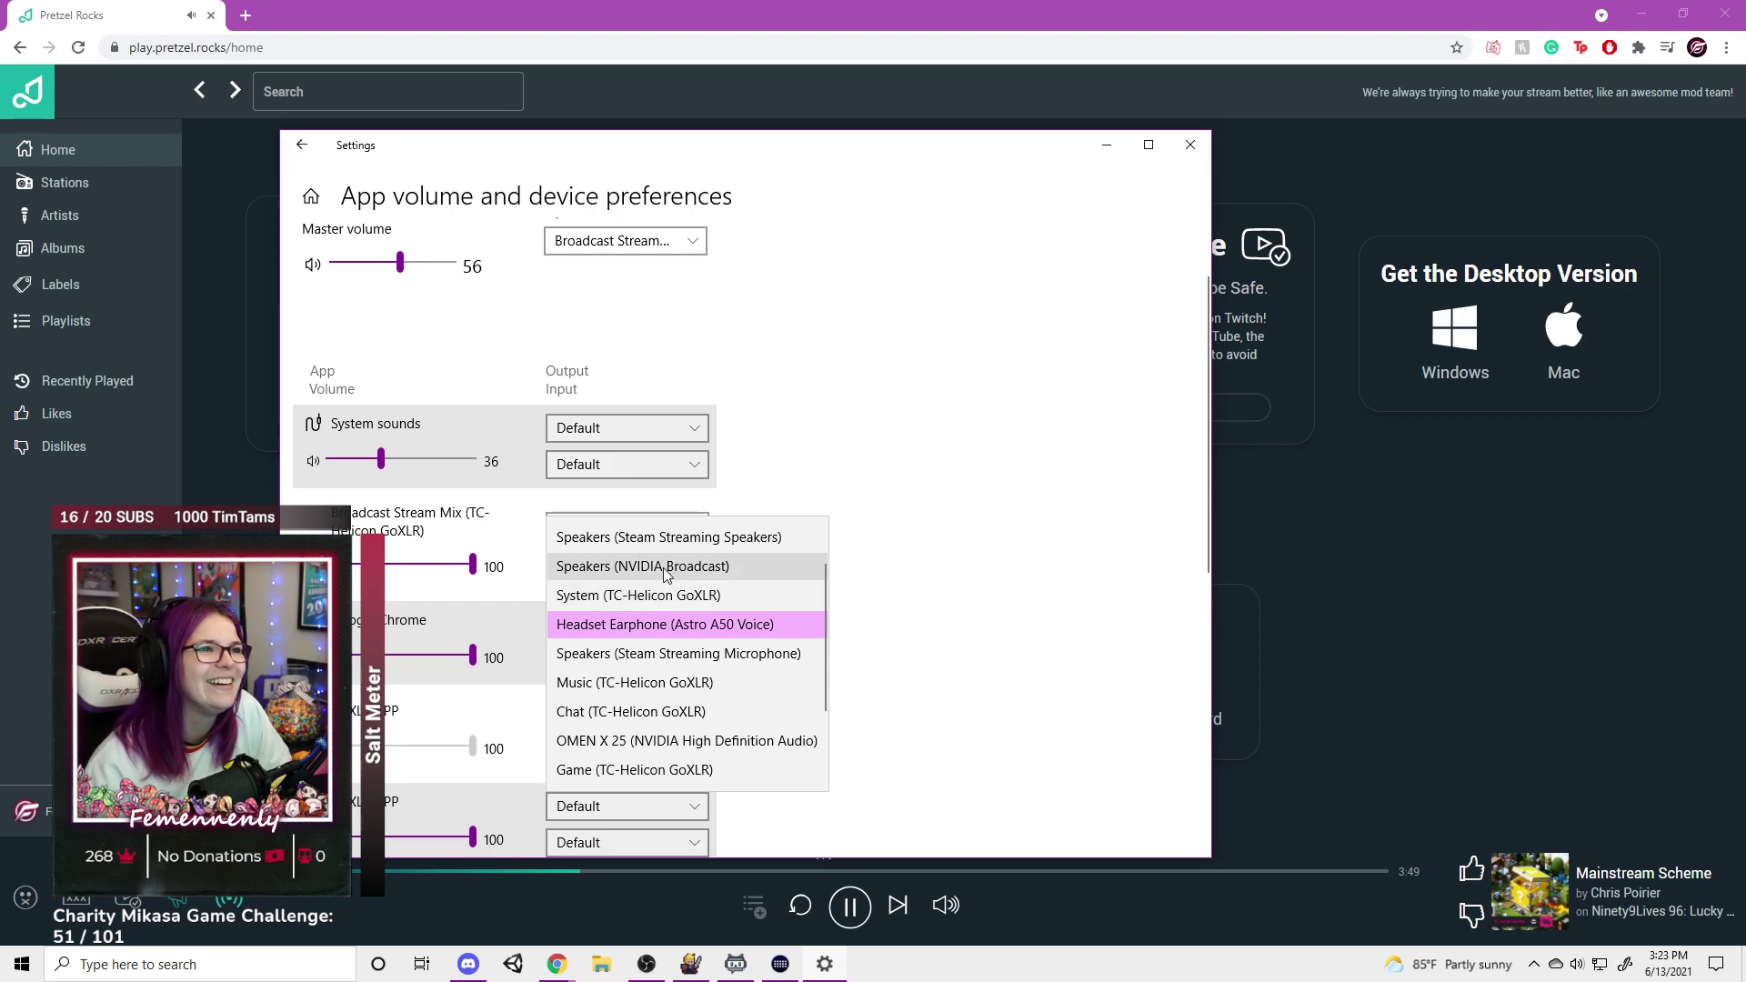
{"action": "left_click", "coordinate": [664, 682]}
{"action": "scroll", "coordinate": [819, 373], "scroll_direction": "up", "scroll_amount": 2}
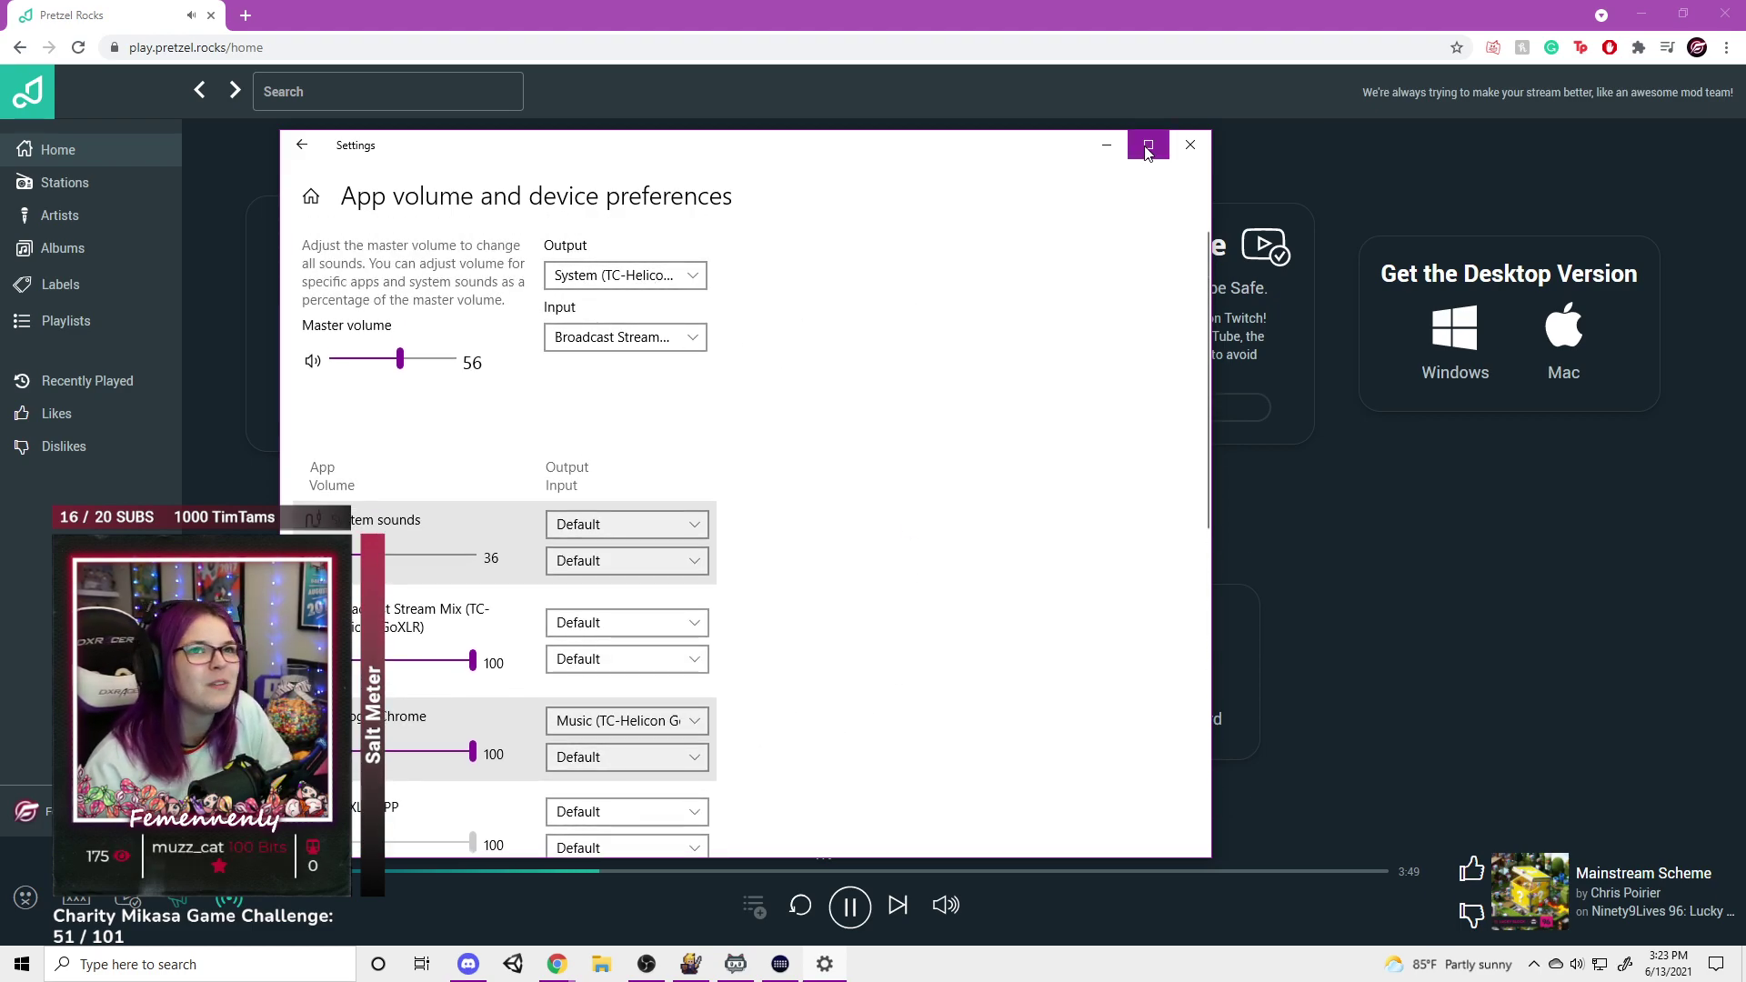
- Close Windows Settings, switch to OBS, and open Settings on the Output page
{"action": "left_click", "coordinate": [1190, 145]}
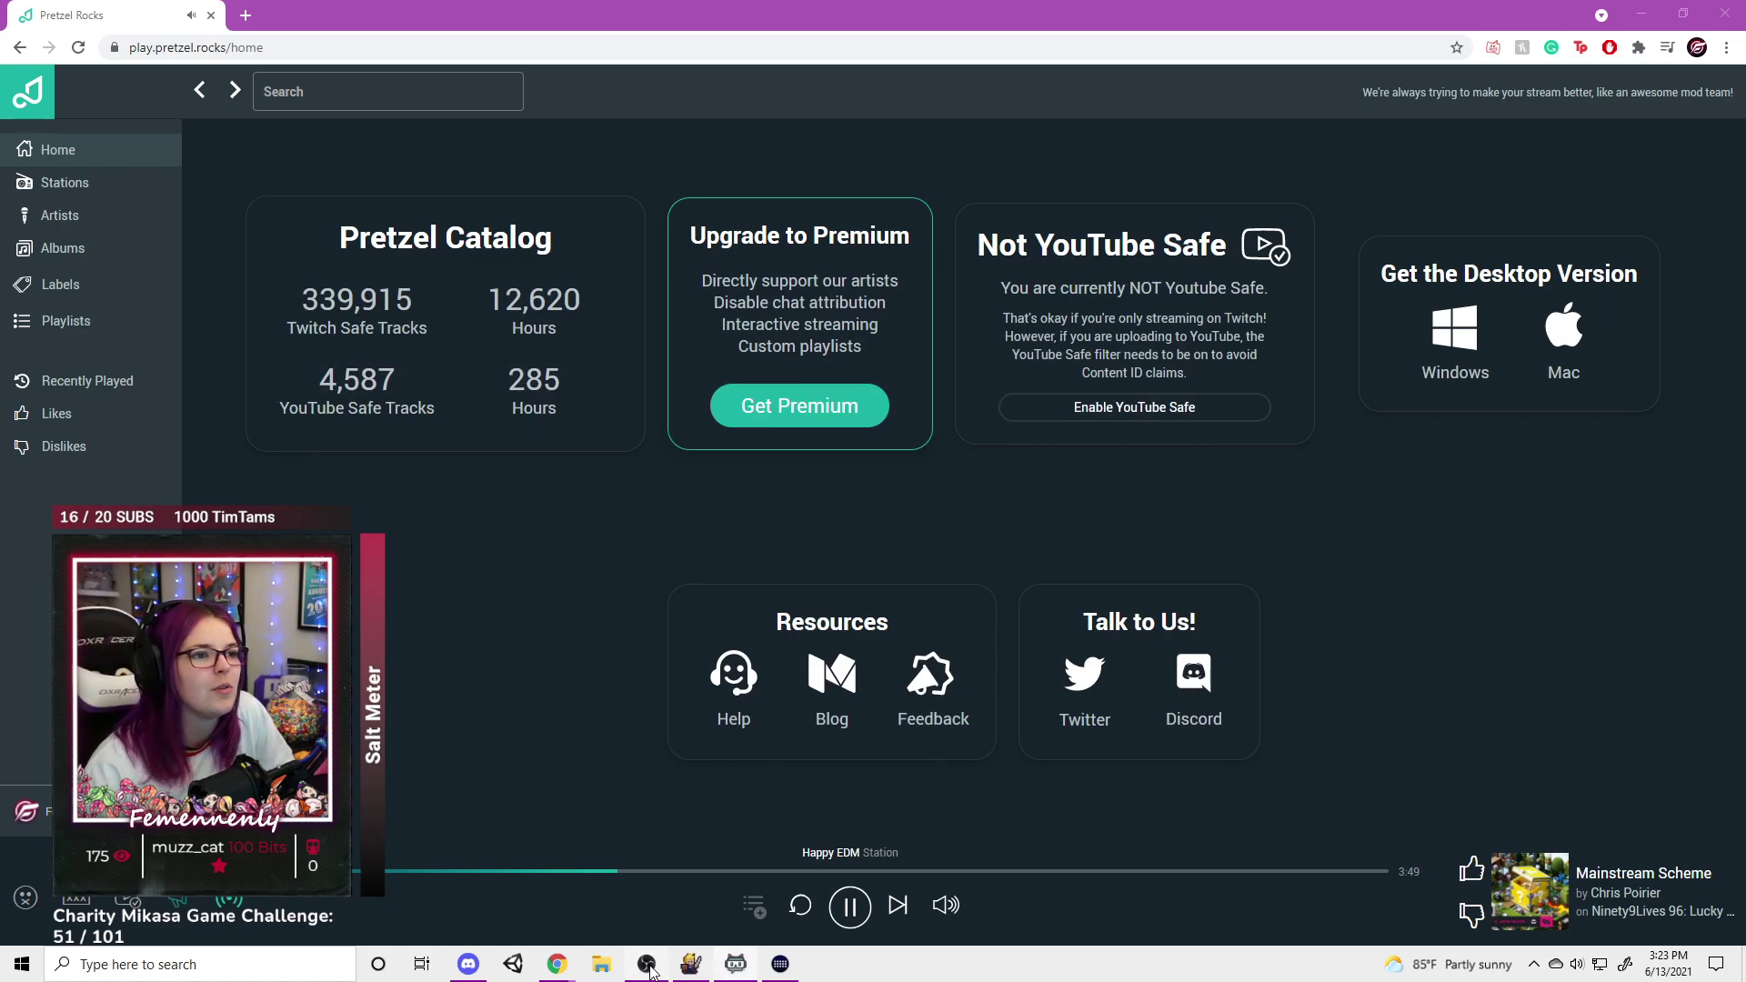
{"action": "key", "text": "alt+Tab"}
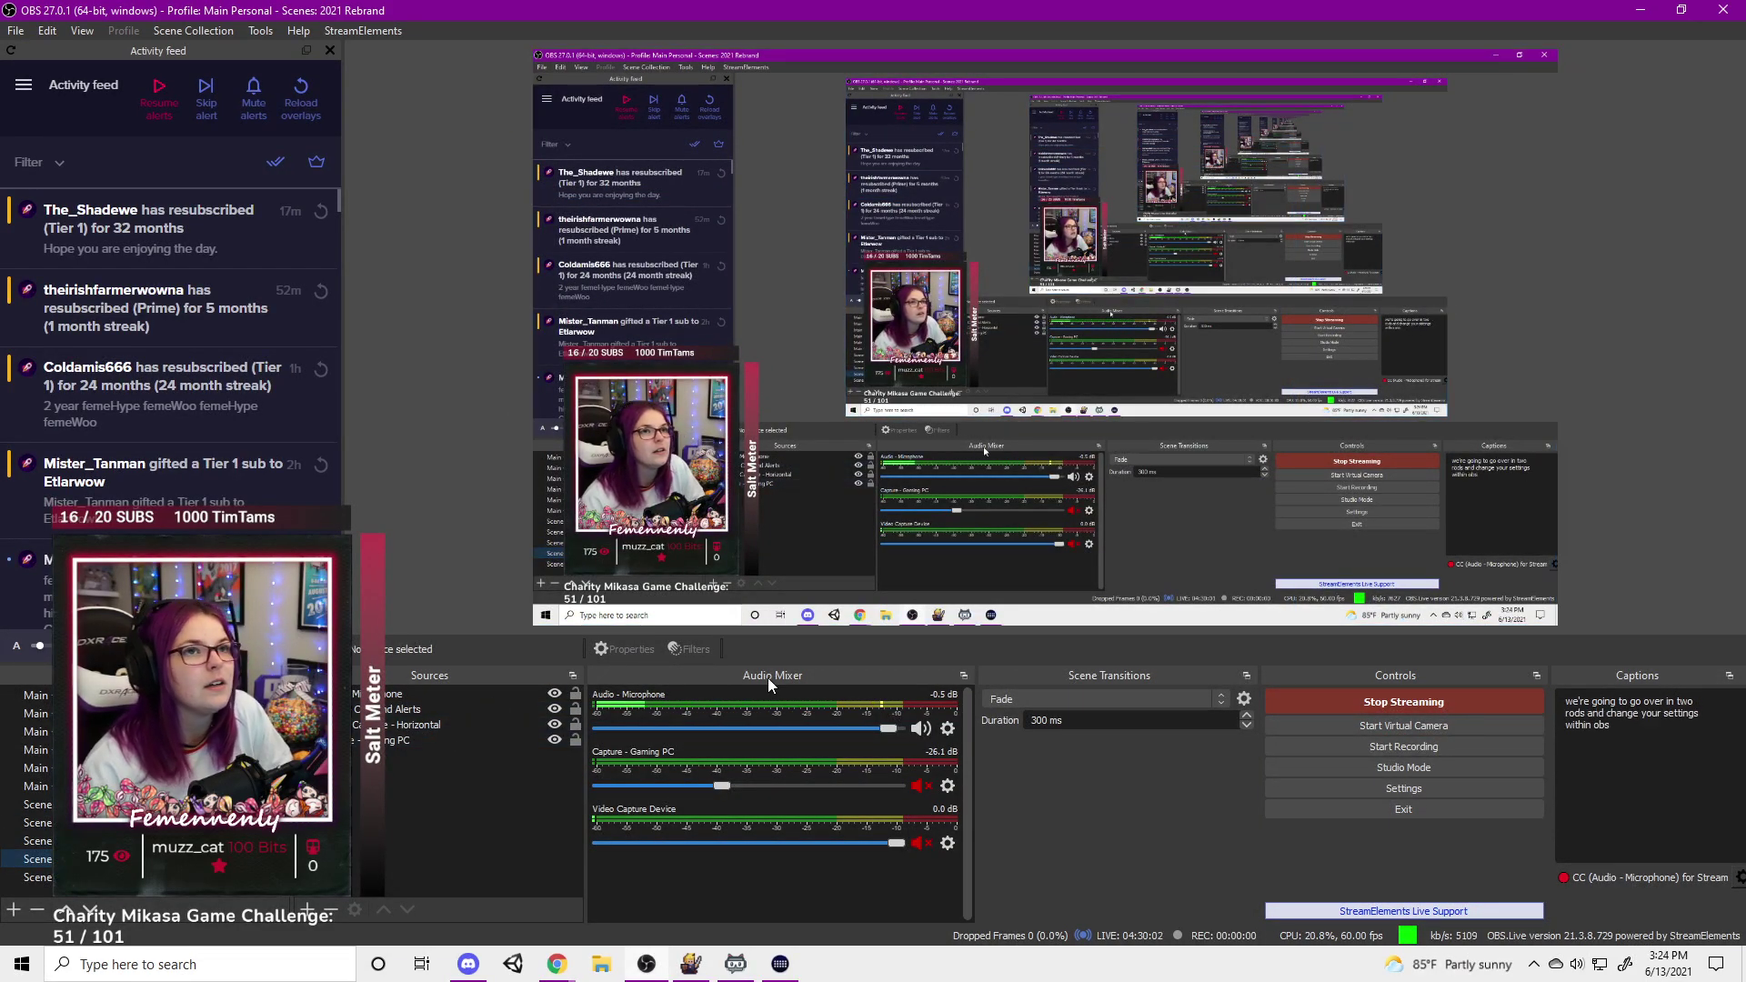
{"action": "left_click", "coordinate": [1311, 793]}
{"action": "left_click_drag", "start_coordinate": [846, 134], "coordinate": [1171, 117]}
{"action": "left_click", "coordinate": [822, 212]}
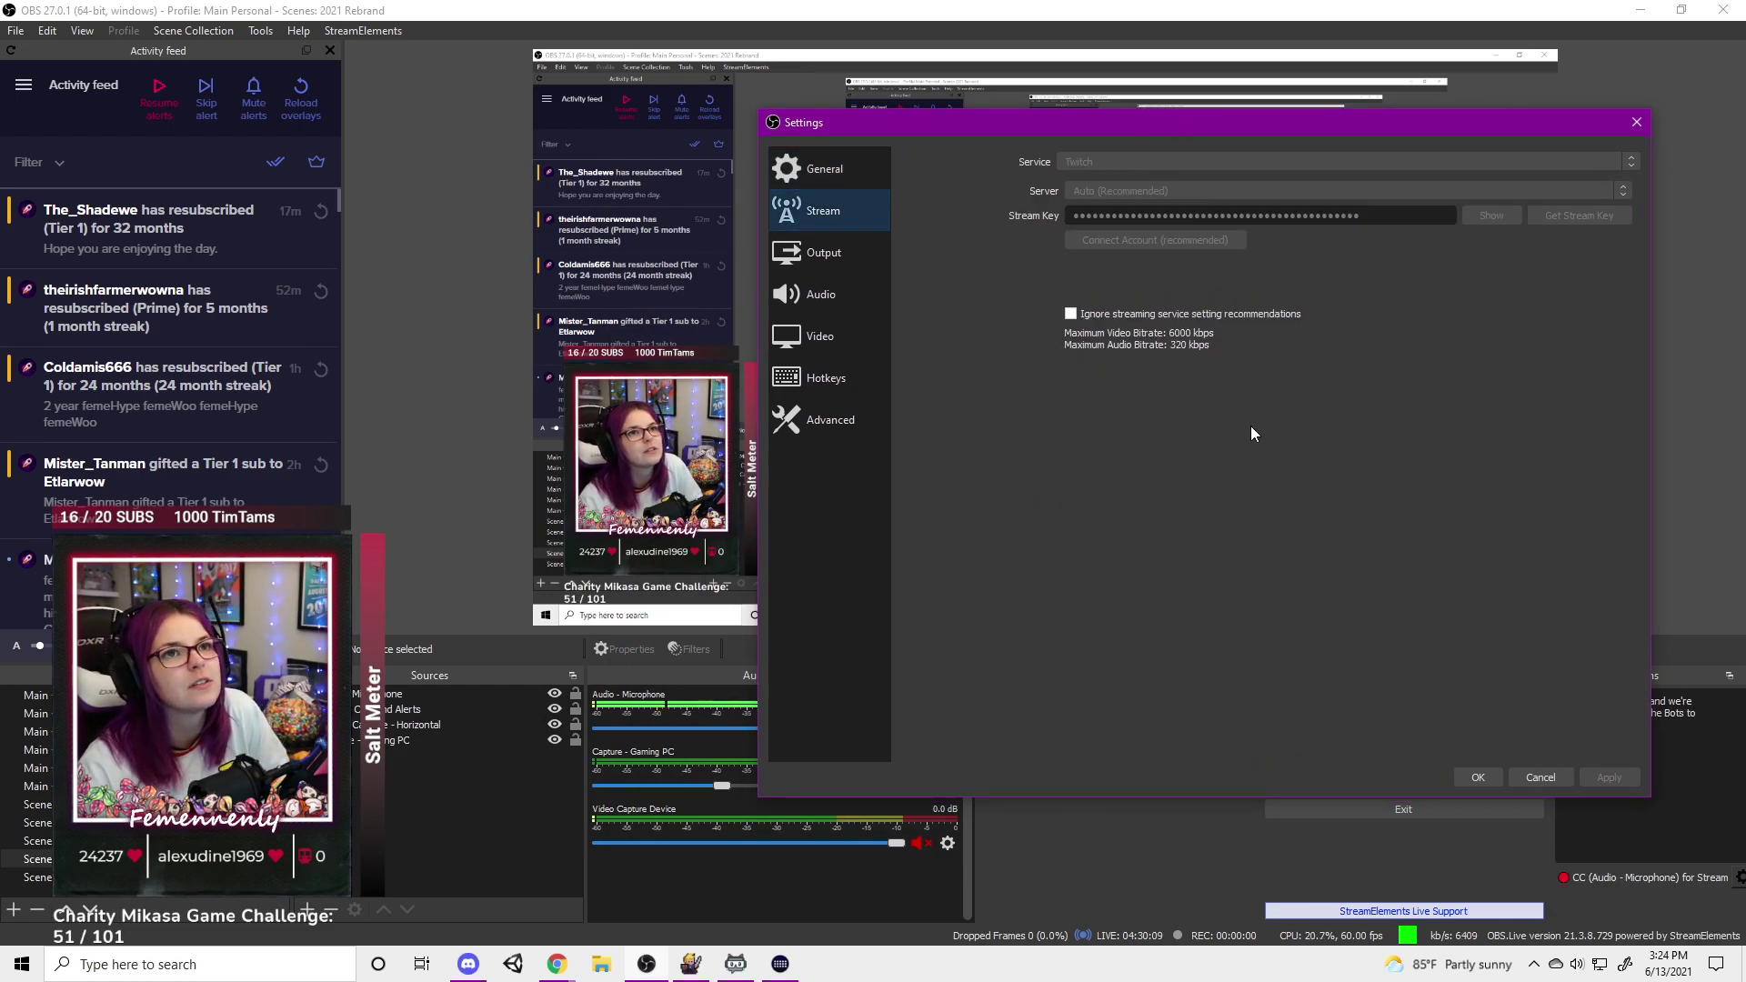
{"action": "left_click", "coordinate": [864, 263]}
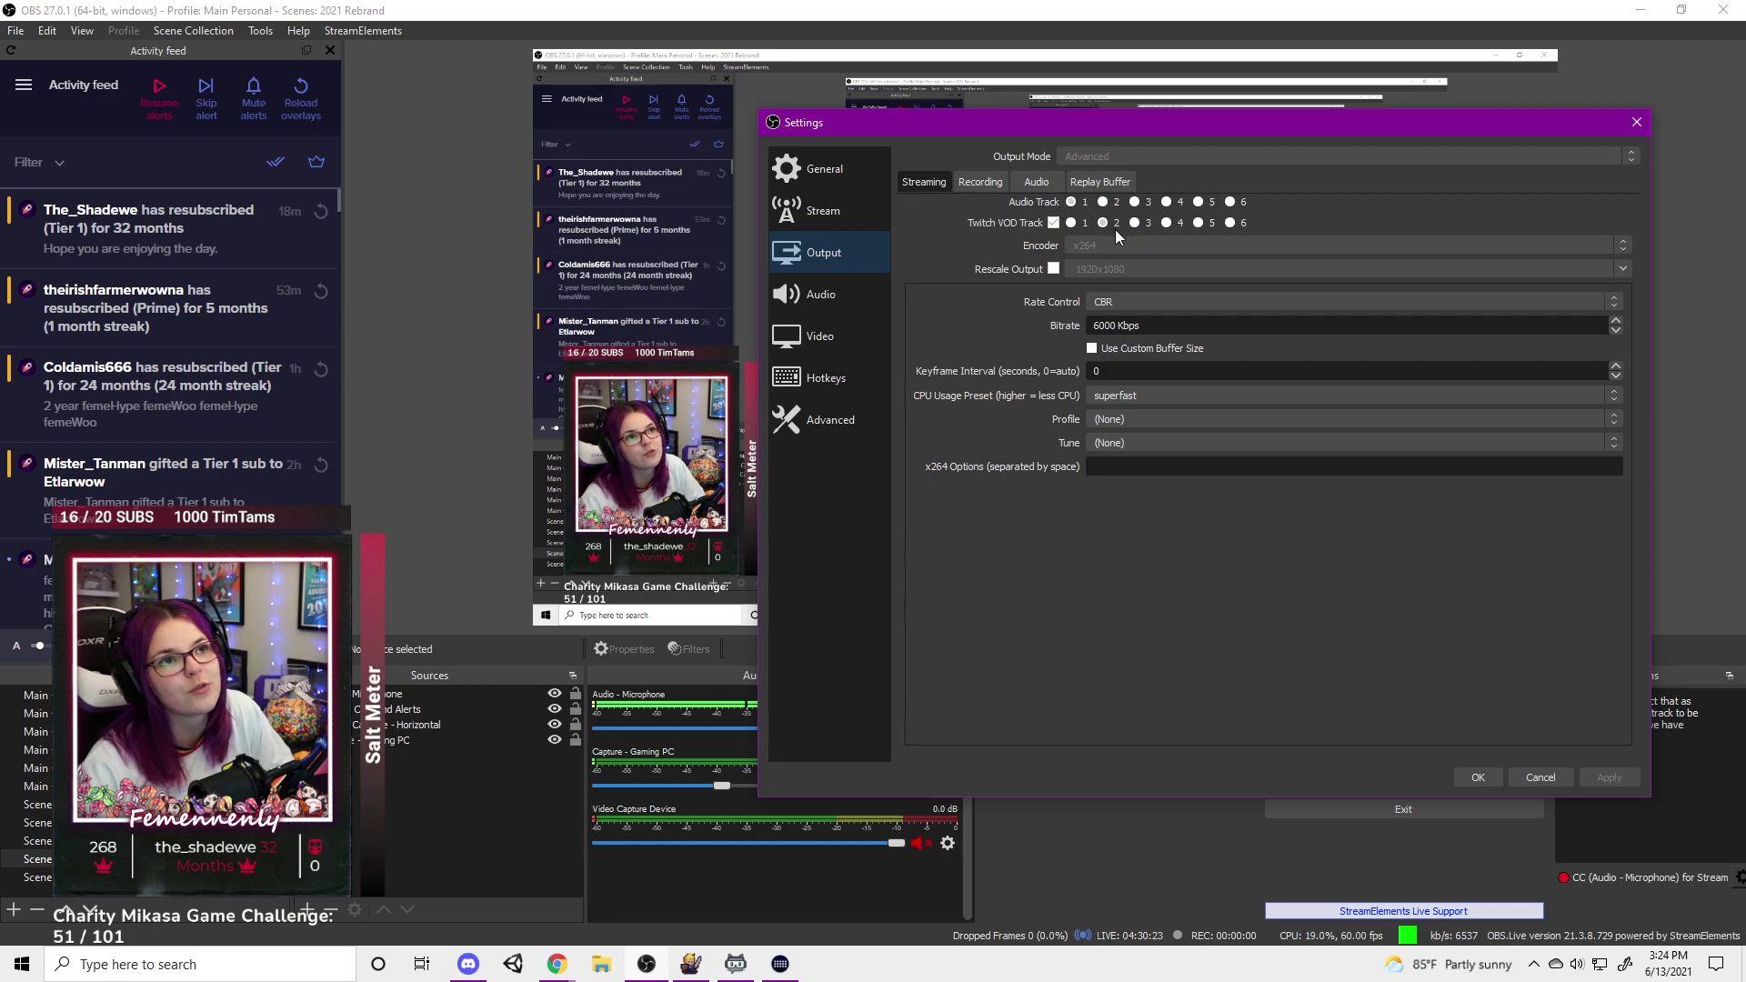
- Add the existing Audio Output Capture source 'Audio - Chrome (Music)' to the scene
{"action": "left_click", "coordinate": [1472, 773]}
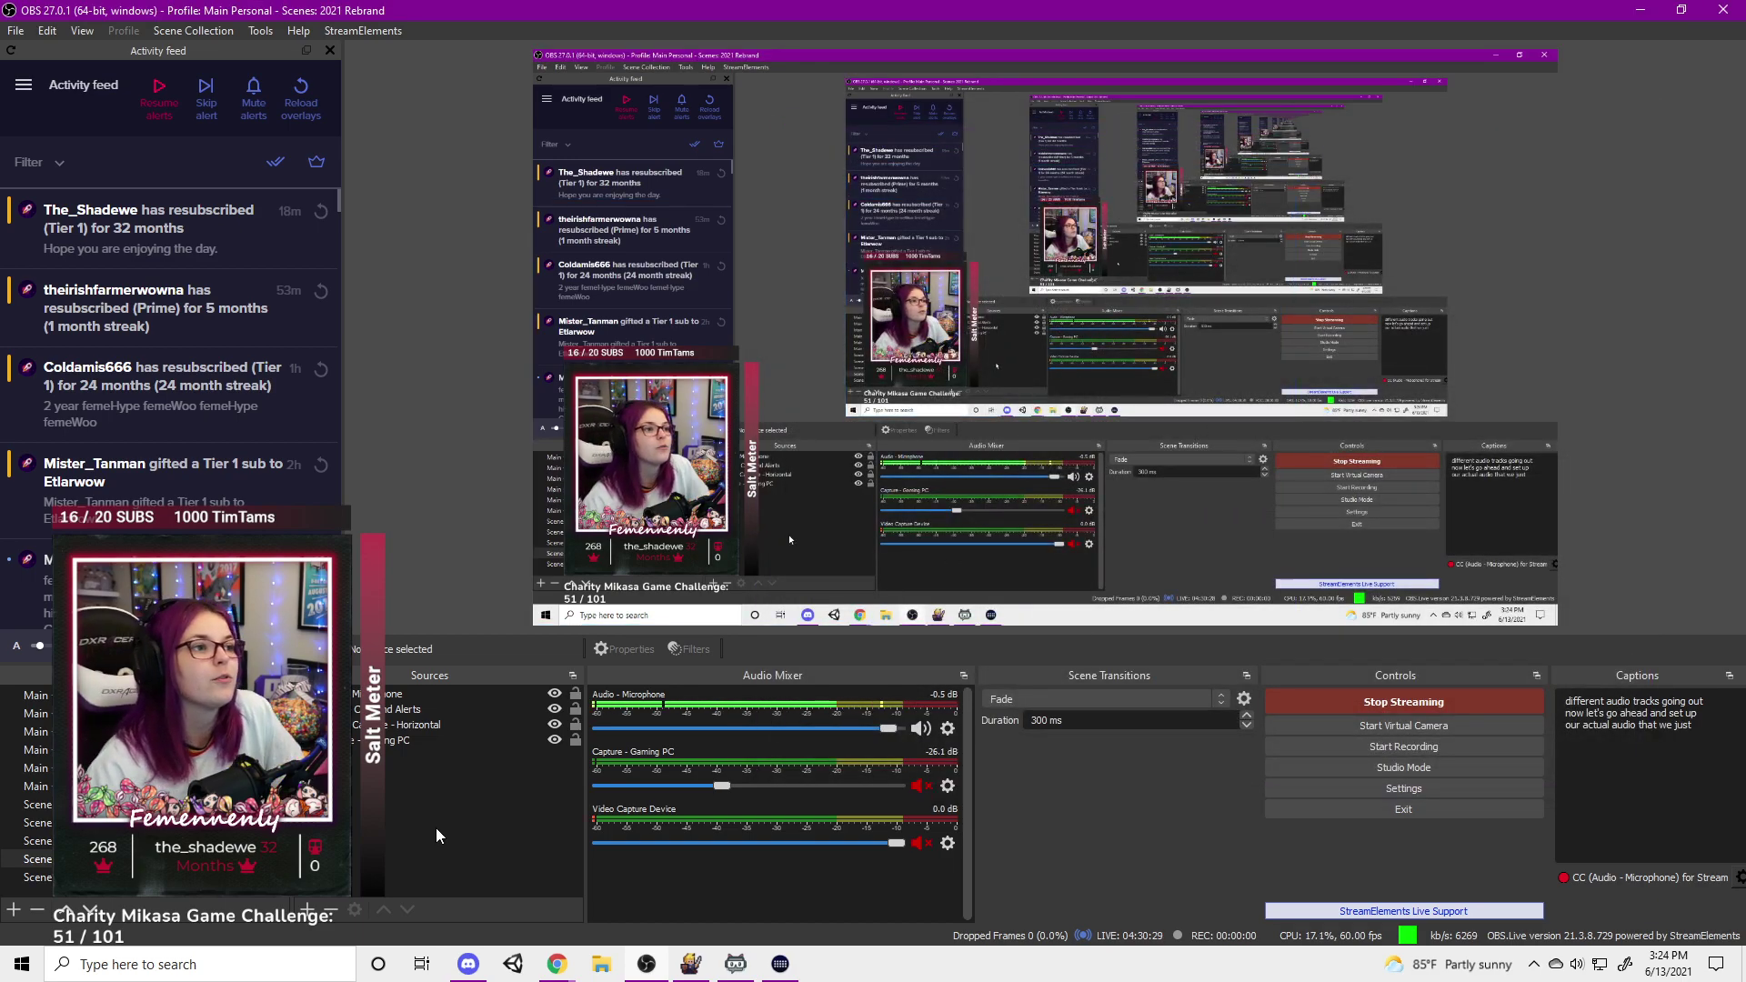
{"action": "left_click", "coordinate": [309, 909]}
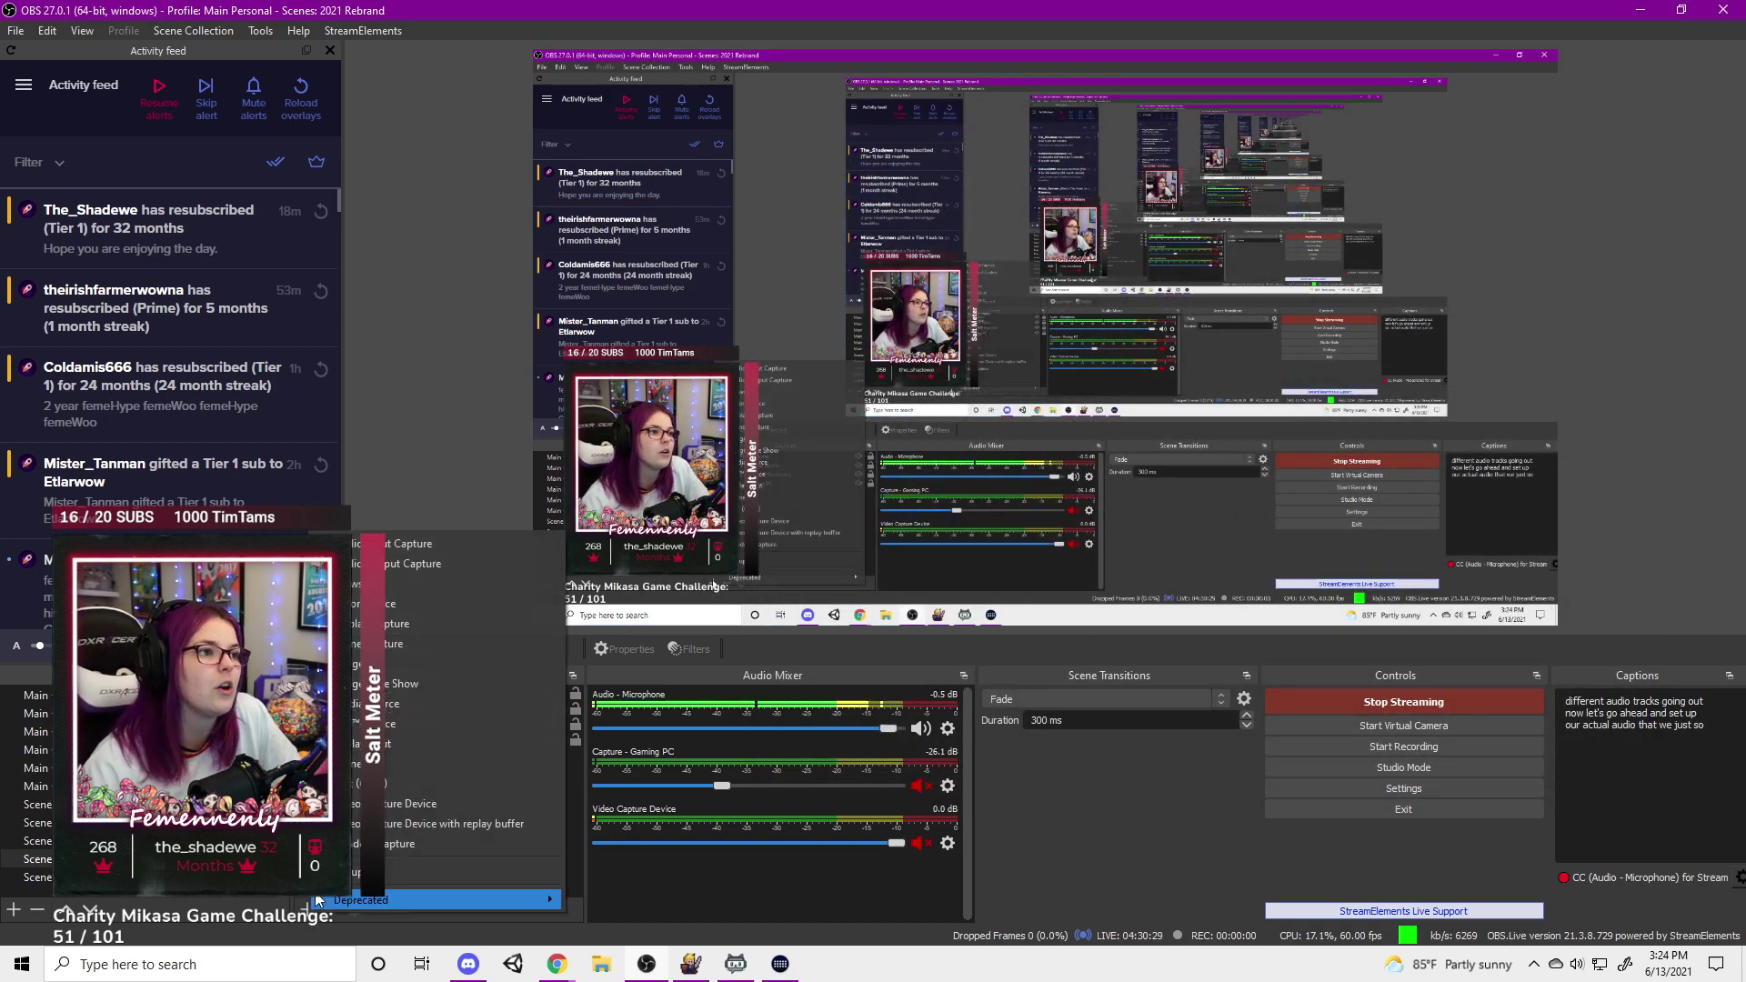
{"action": "left_click", "coordinate": [418, 563]}
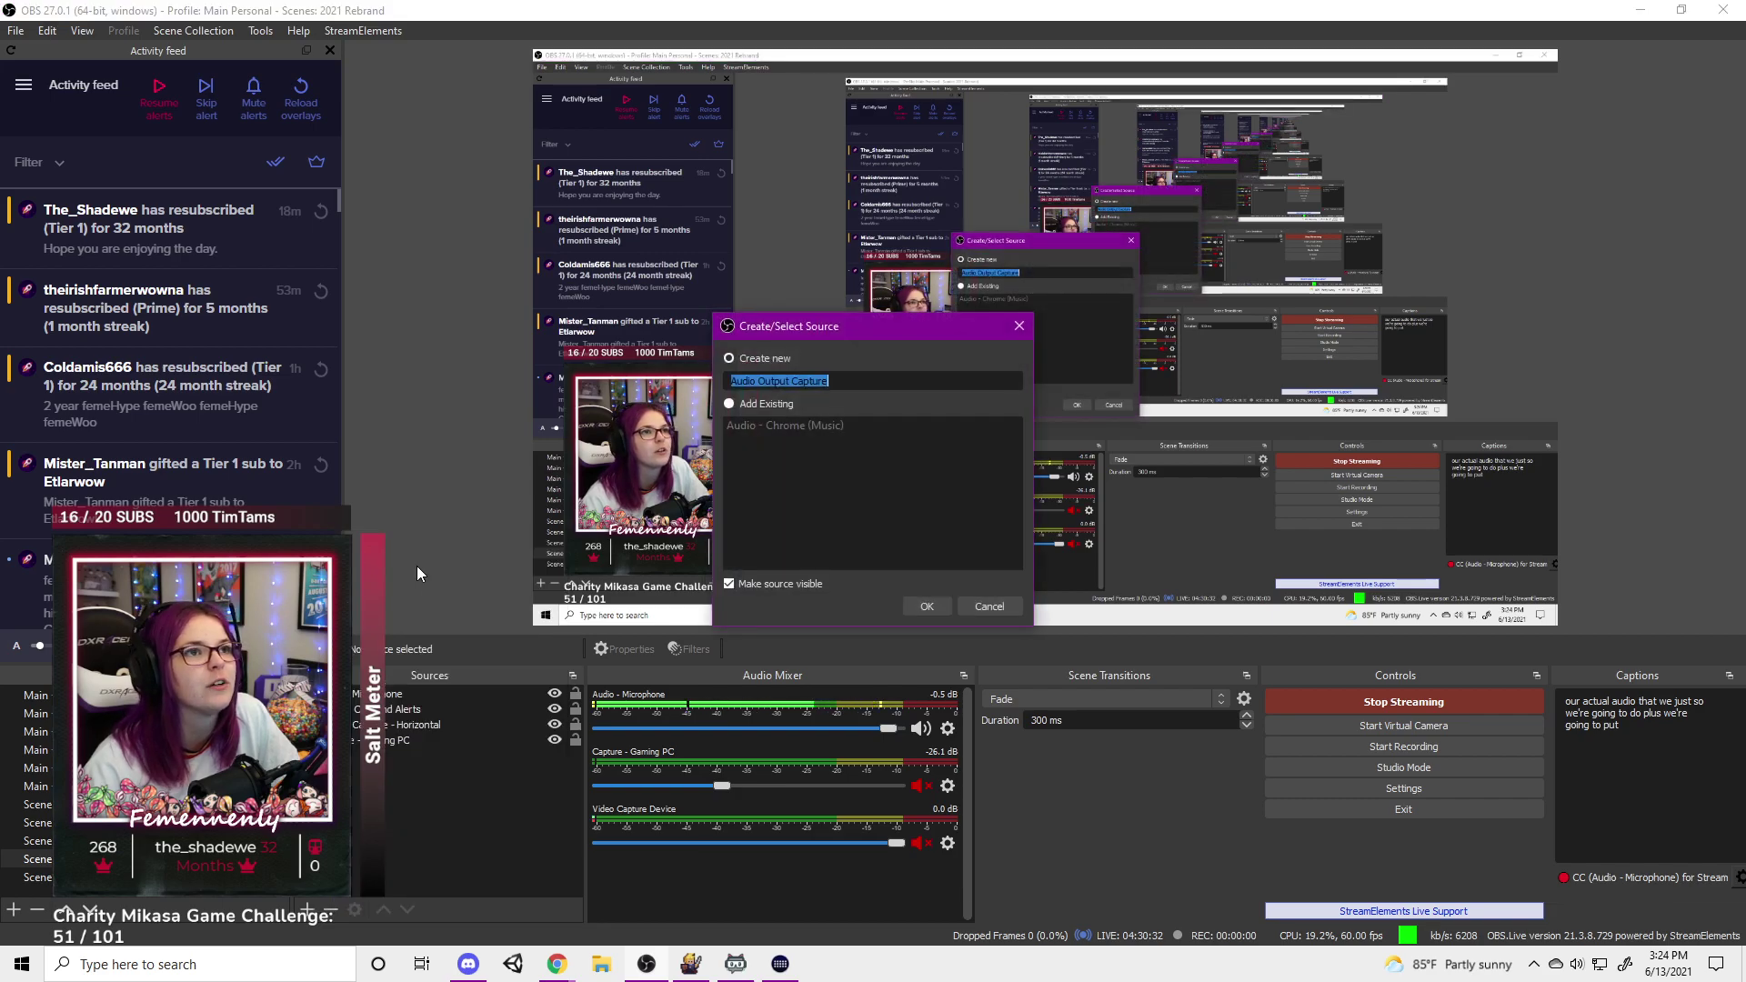
{"action": "left_click", "coordinate": [730, 403]}
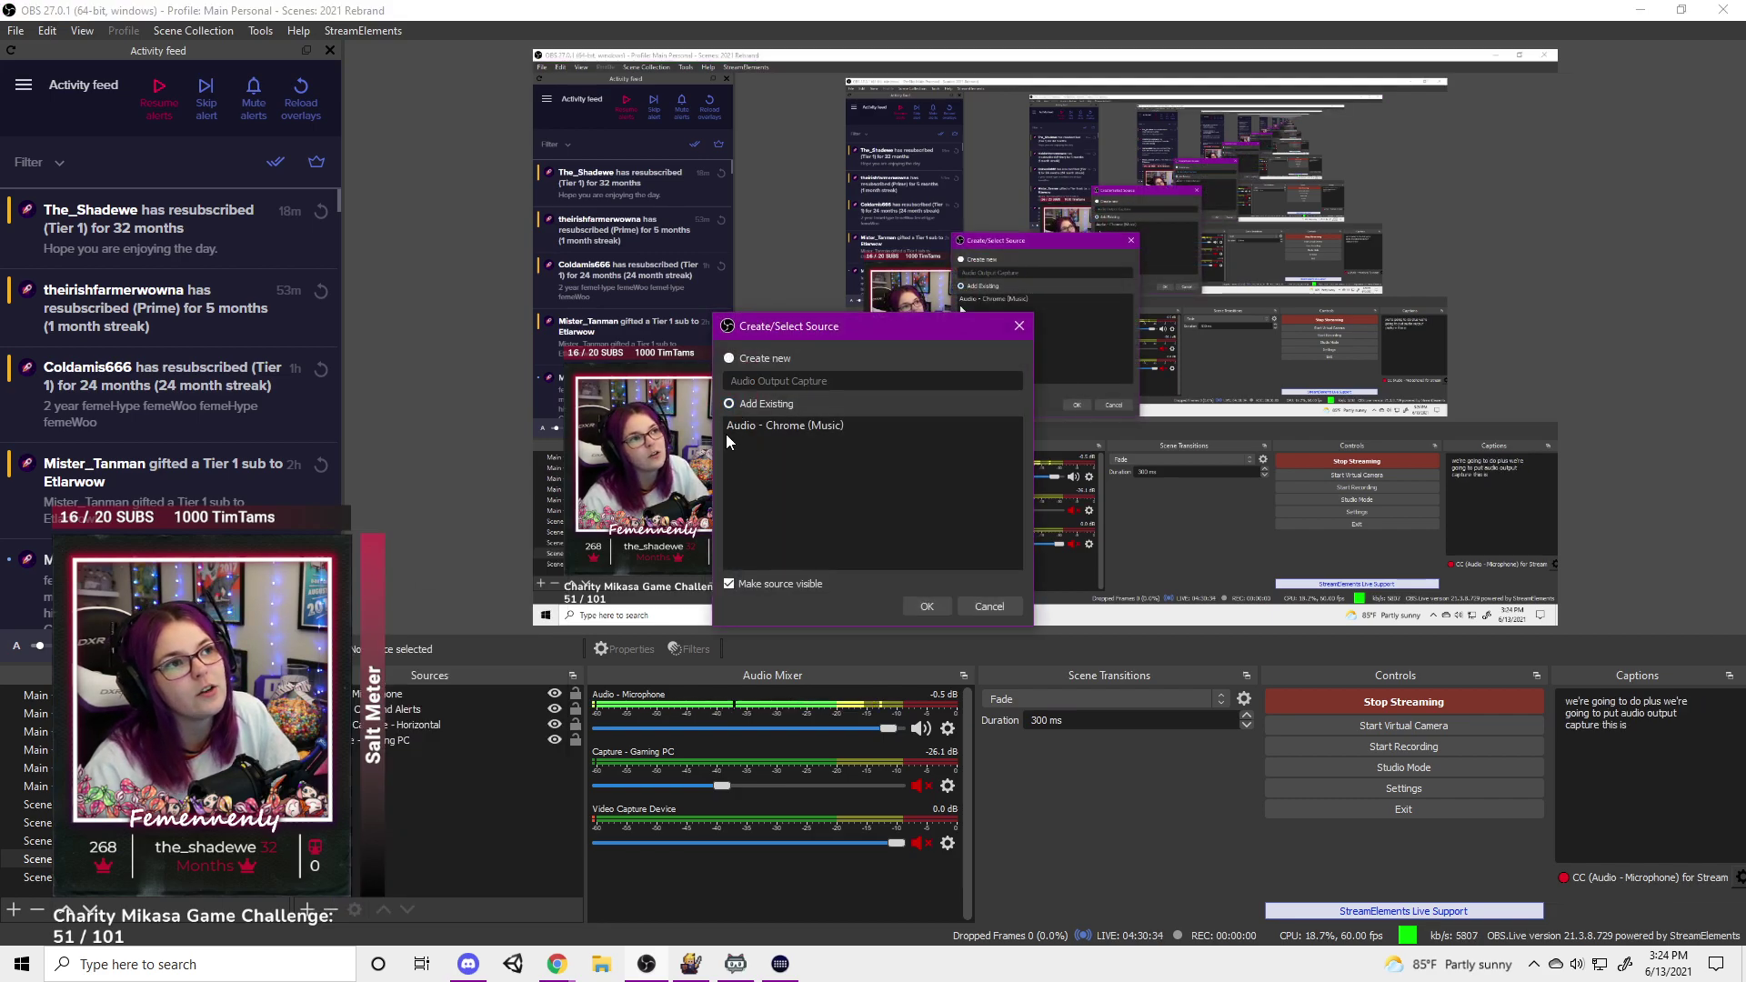
{"action": "left_click", "coordinate": [788, 433]}
{"action": "left_click", "coordinate": [775, 427]}
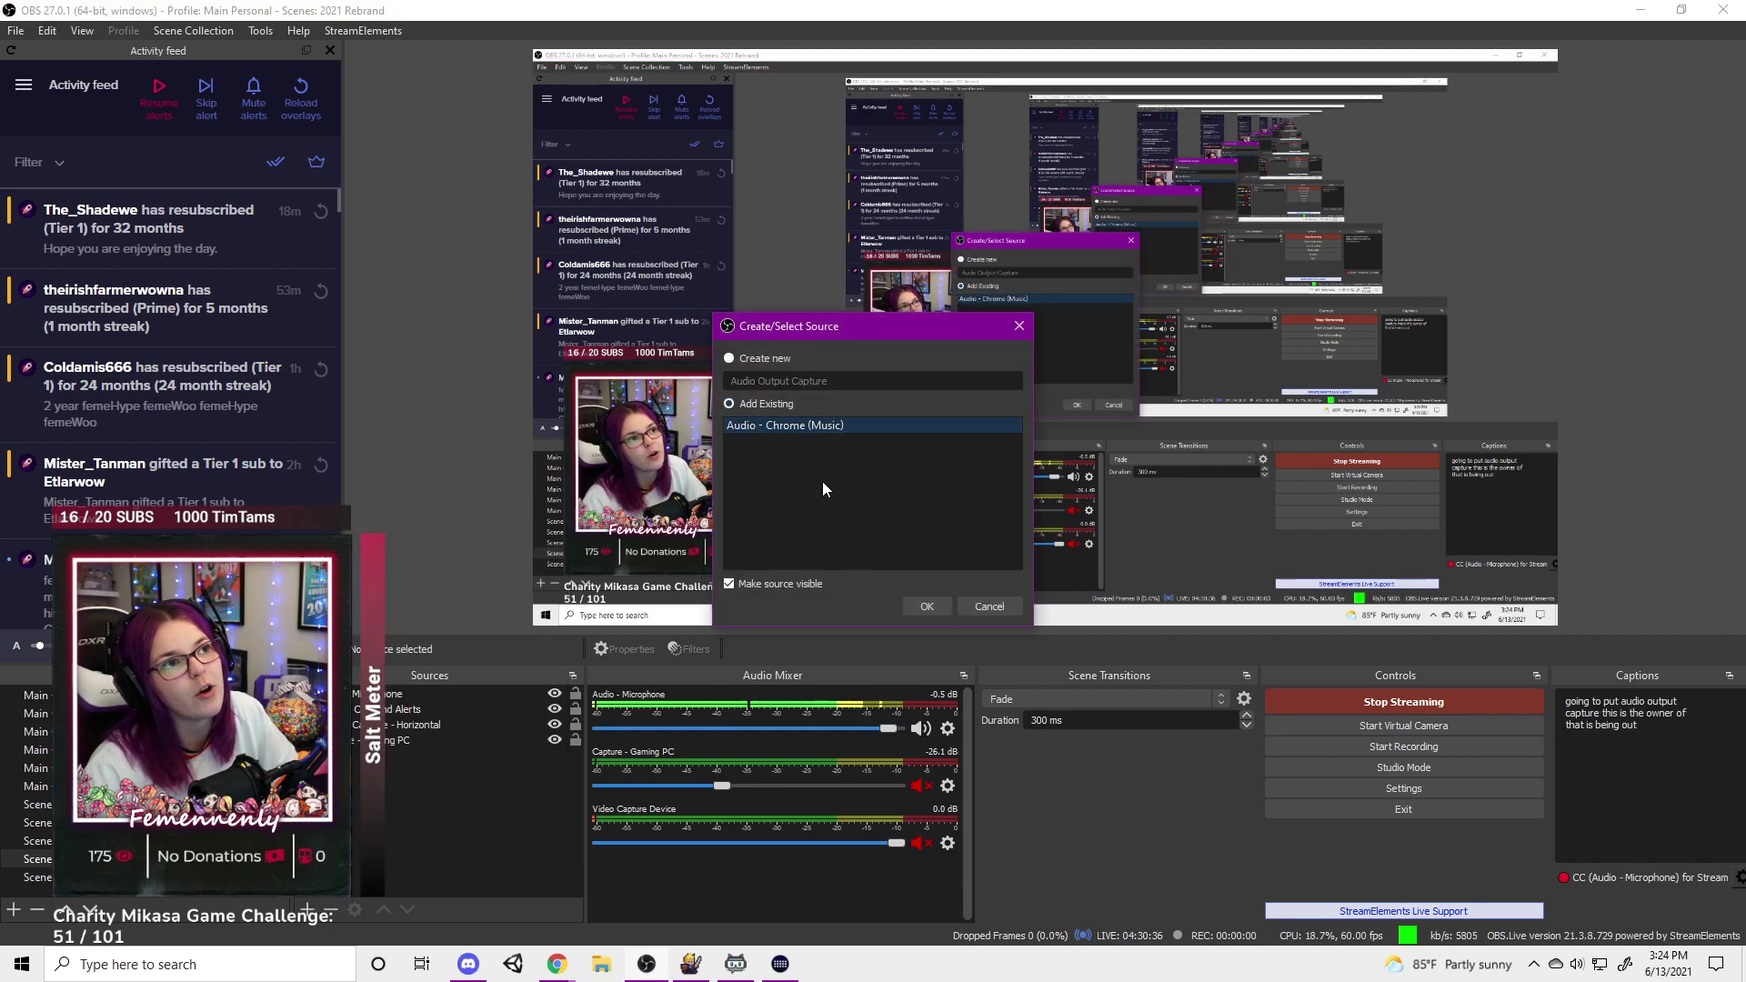
{"action": "left_click", "coordinate": [925, 608]}
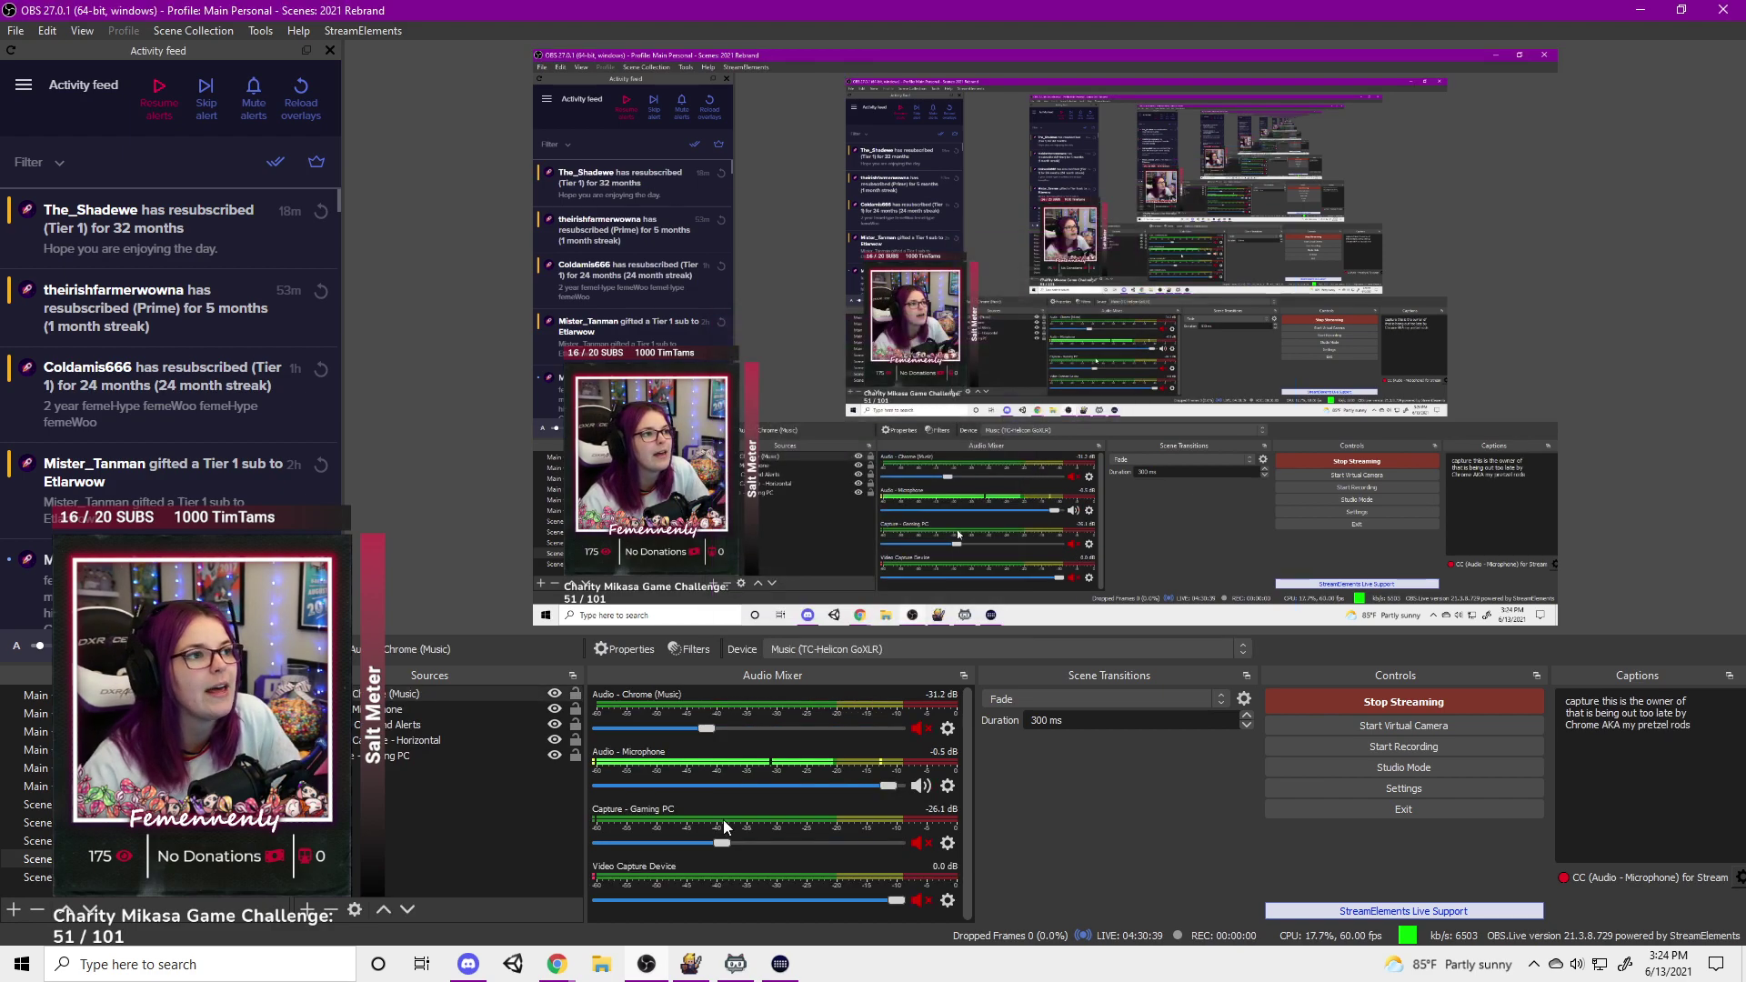
- Add the existing Audio Input Capture source 'Audio - Main Mix' to the scene
{"action": "left_click", "coordinate": [308, 909]}
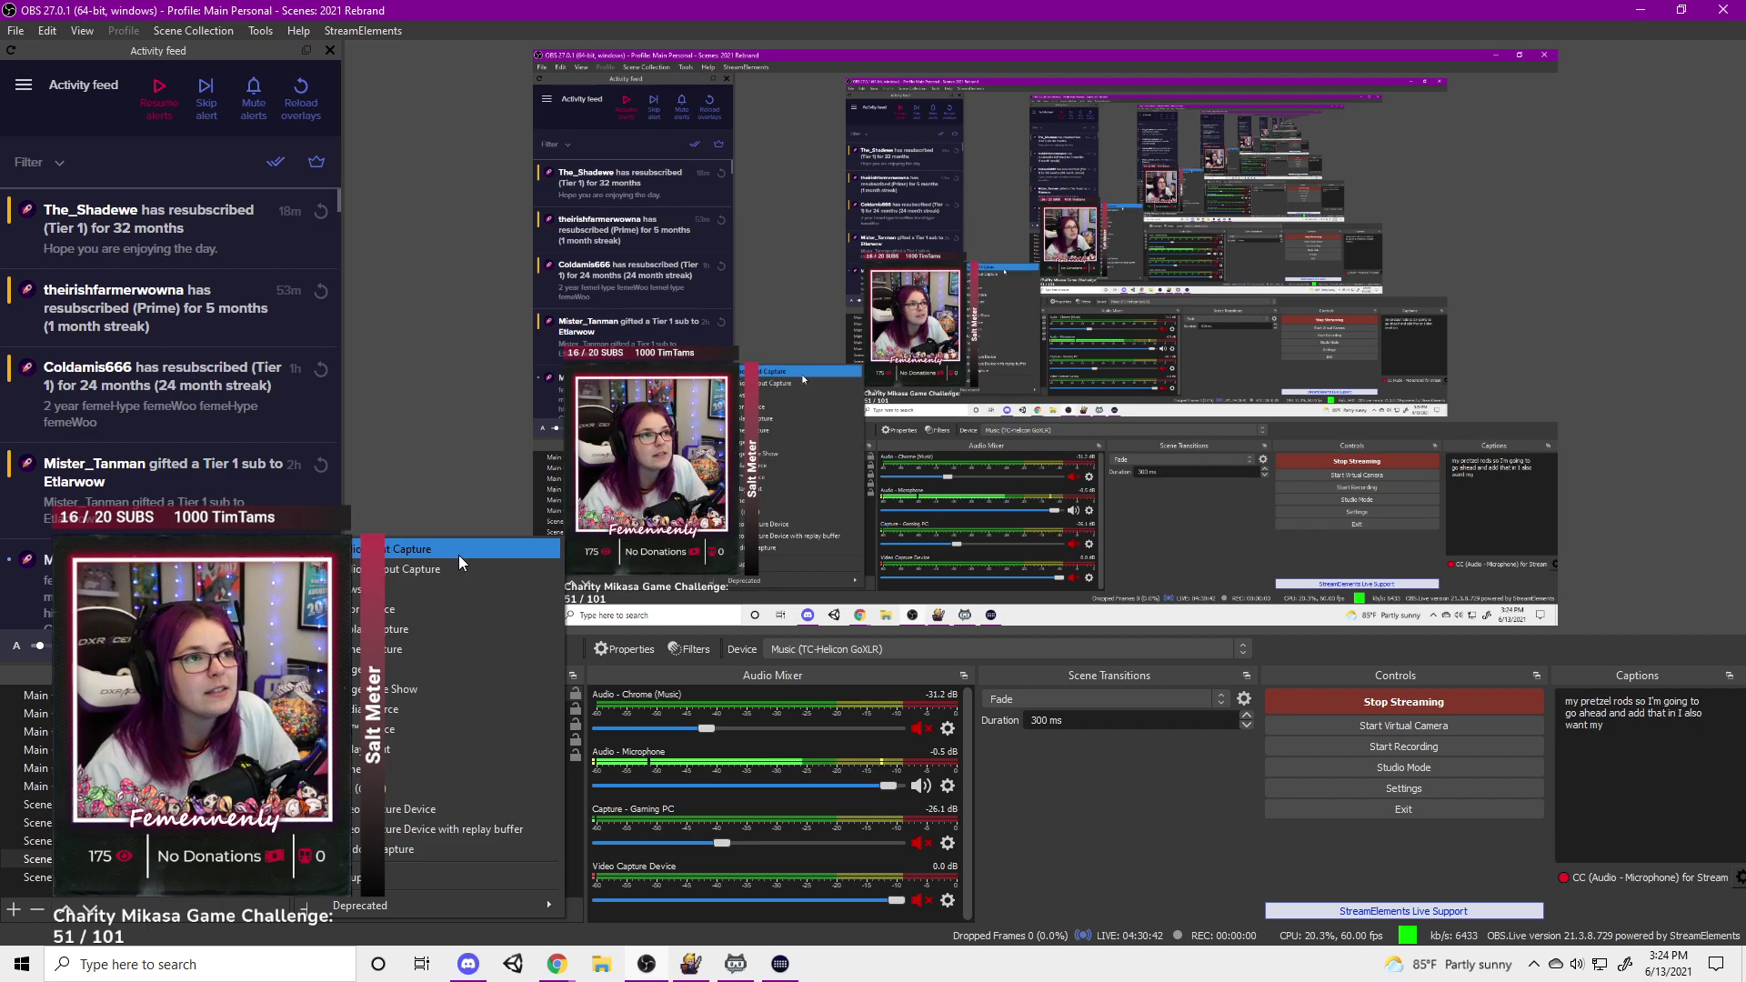
{"action": "left_click", "coordinate": [458, 551]}
{"action": "left_click", "coordinate": [773, 406]}
{"action": "left_click", "coordinate": [788, 427]}
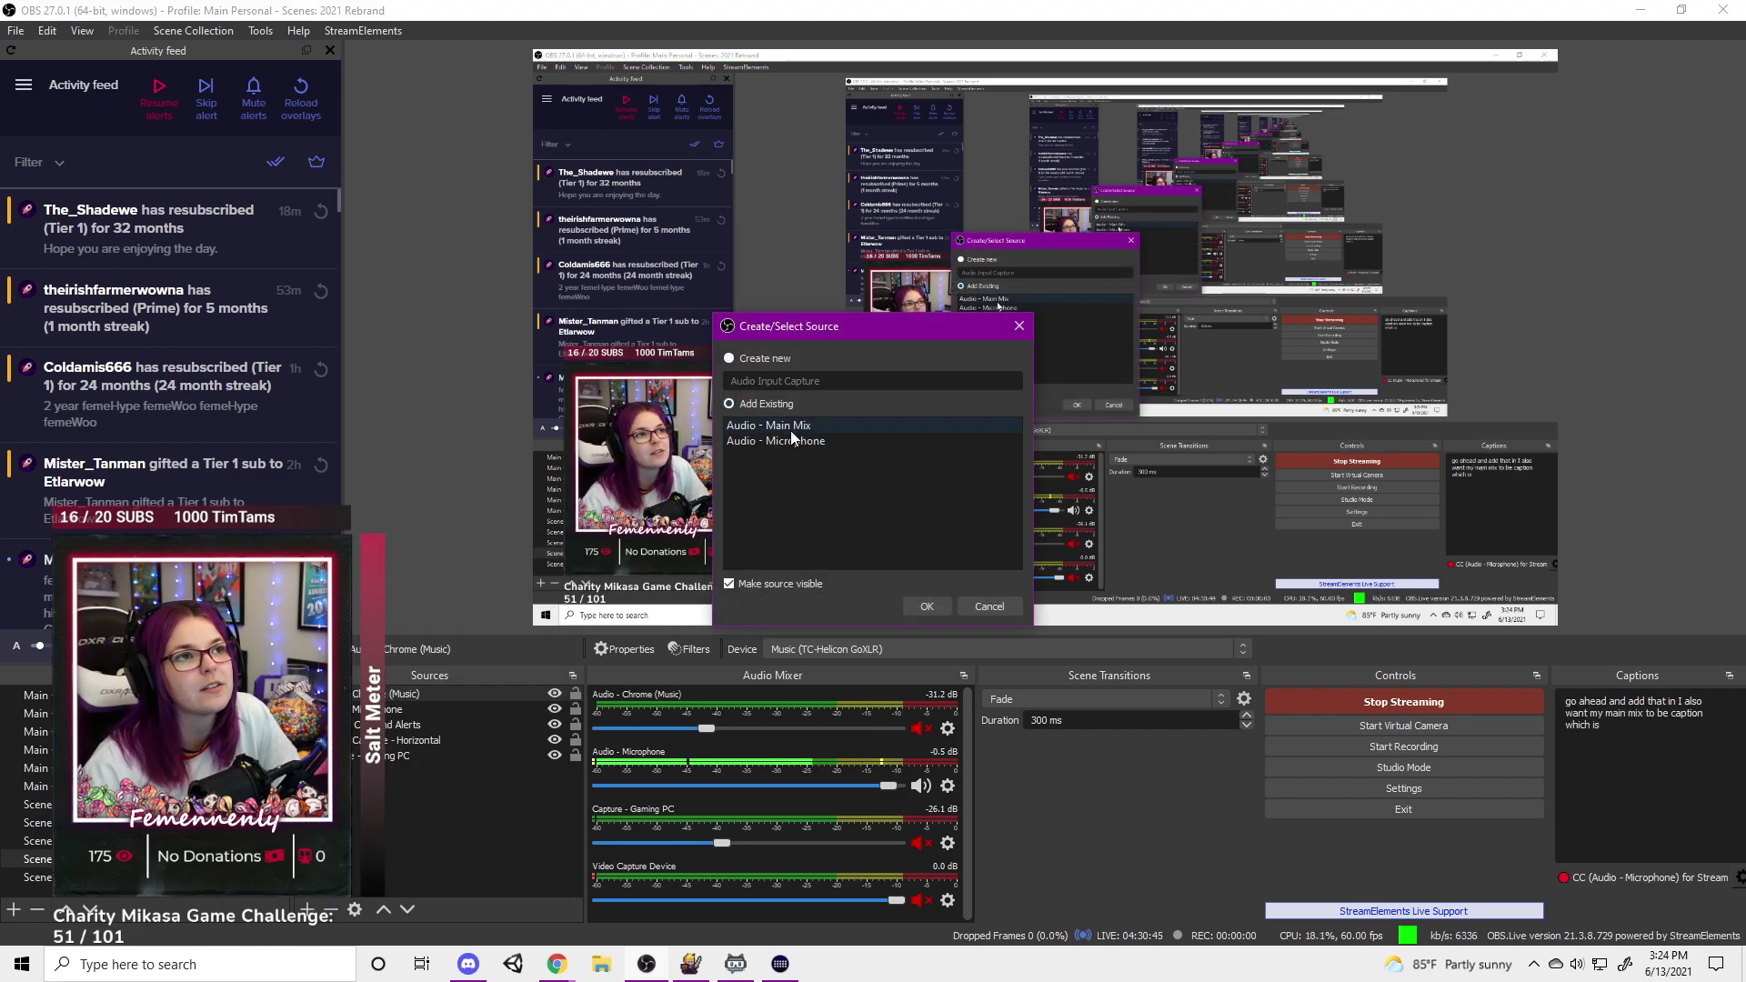
{"action": "left_click", "coordinate": [927, 607]}
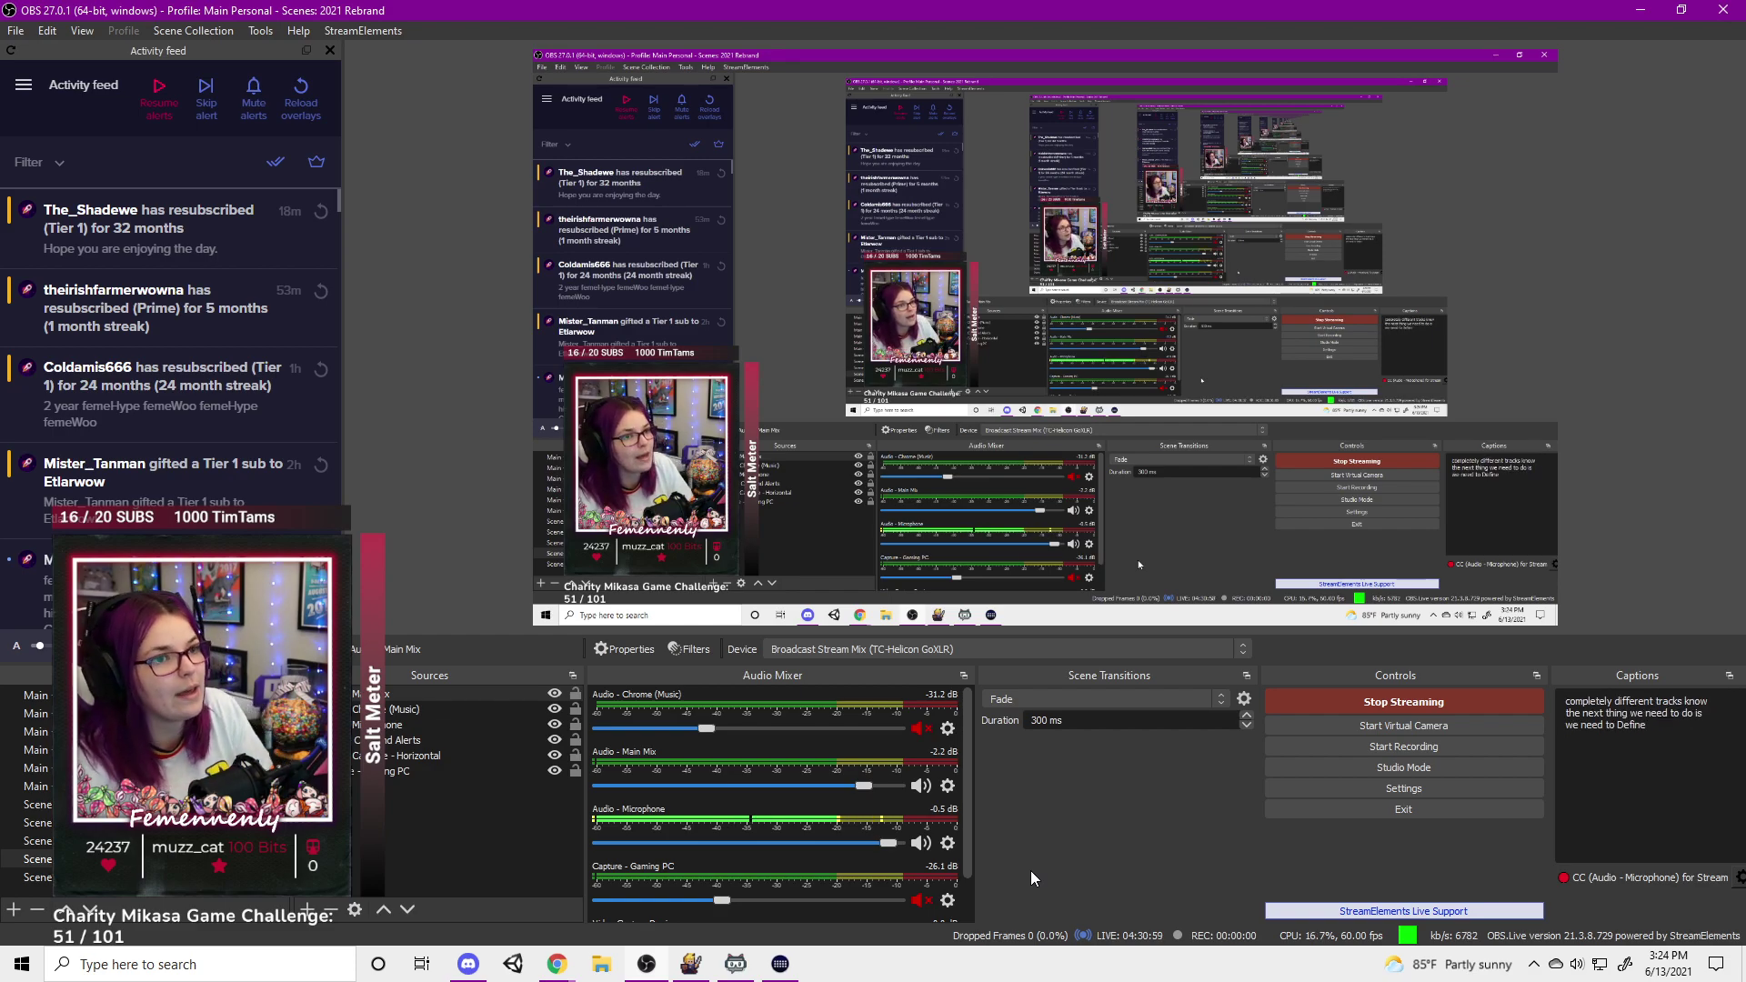
- Open Advanced Audio Properties from the Audio - Chrome (Music) mixer gear menu
{"action": "left_click", "coordinate": [947, 731]}
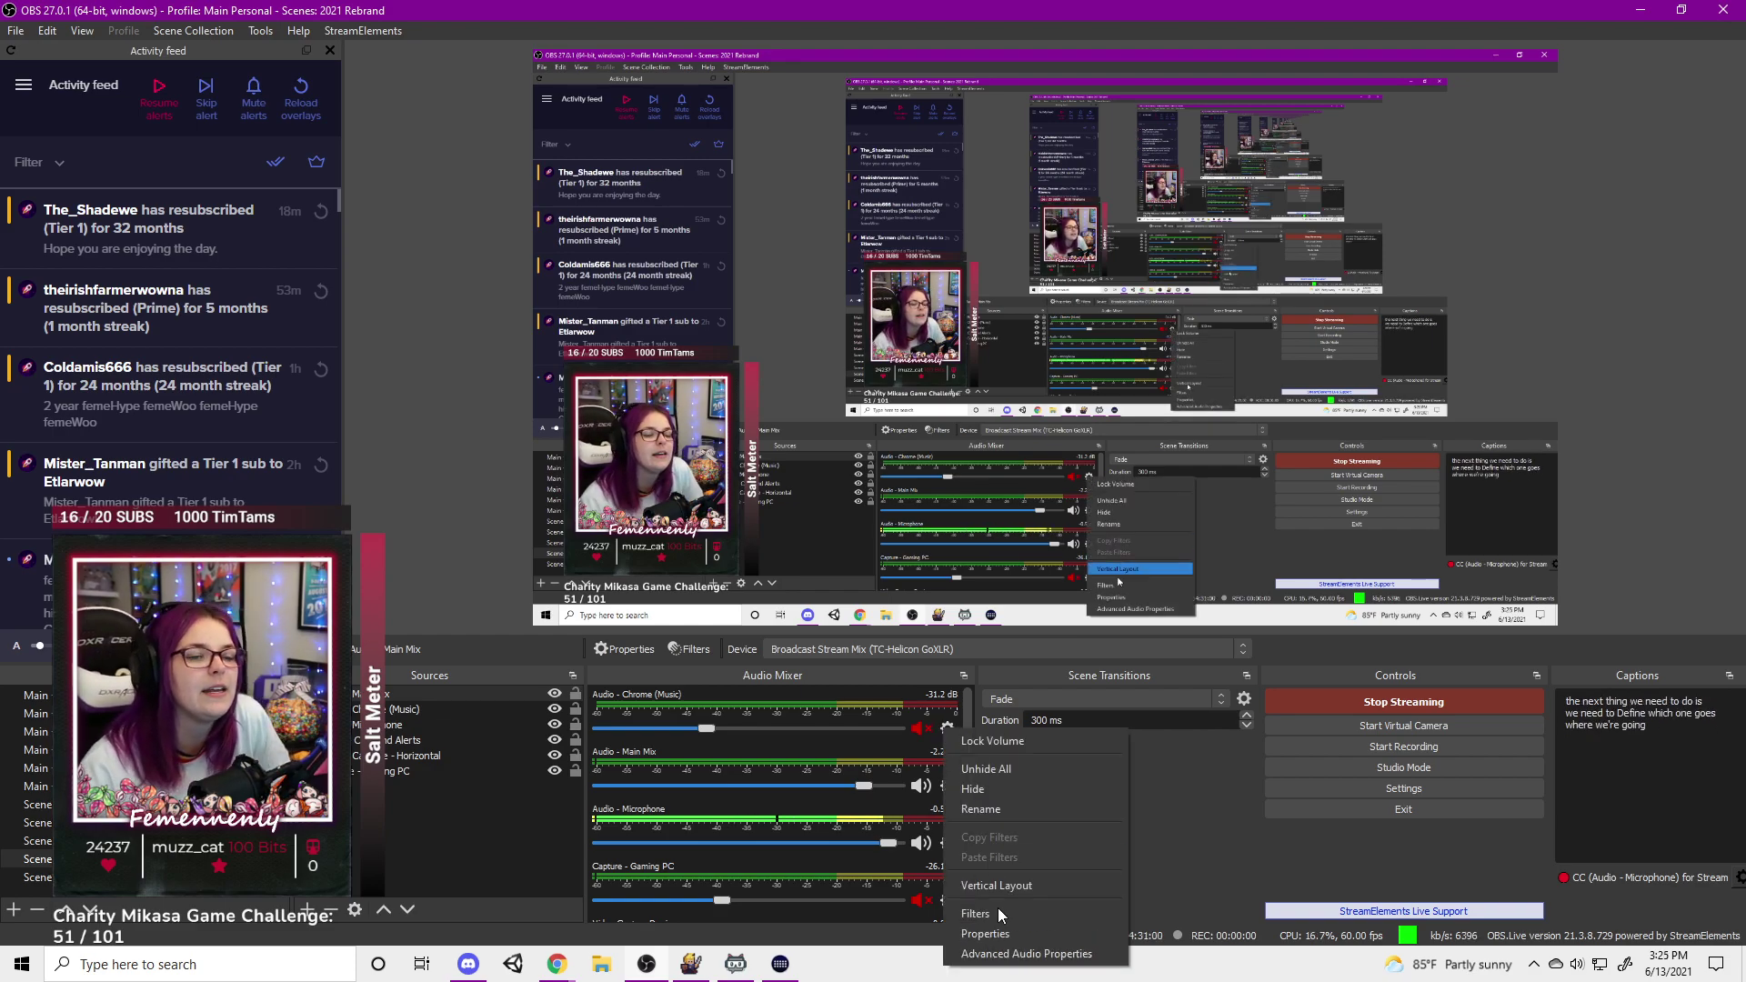
{"action": "left_click", "coordinate": [997, 908]}
{"action": "left_click", "coordinate": [1225, 794]}
{"action": "left_click", "coordinate": [947, 729]}
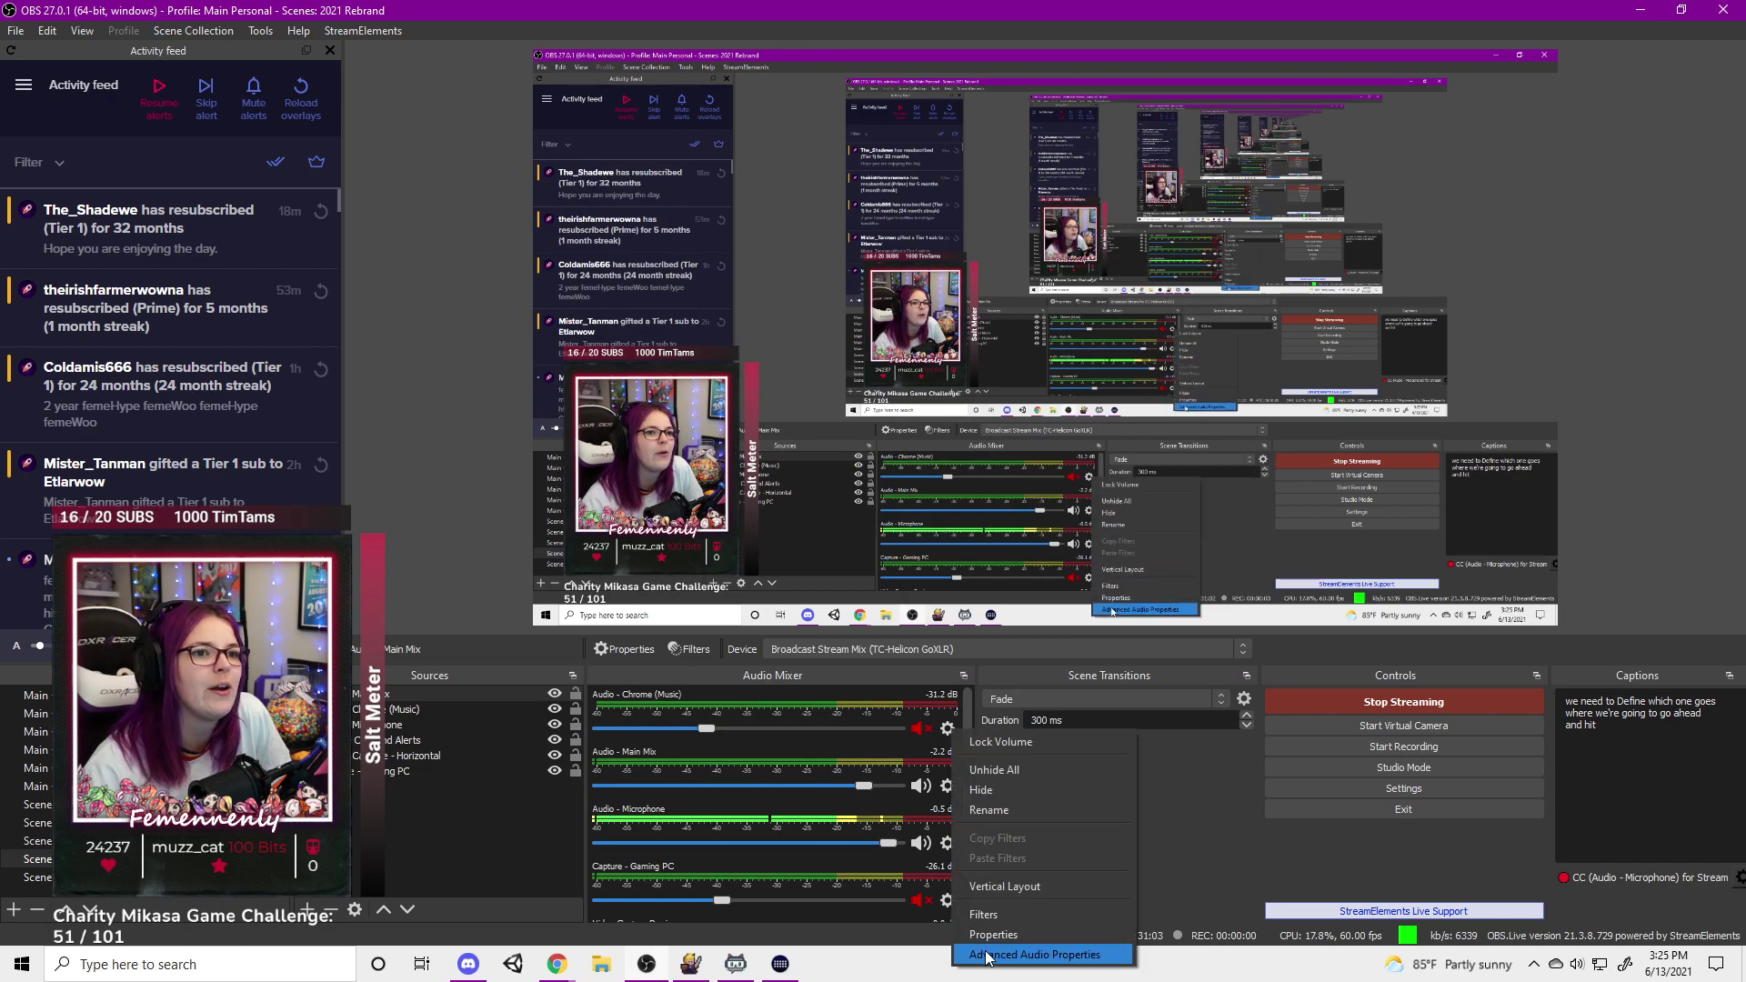
{"action": "left_click", "coordinate": [1091, 955]}
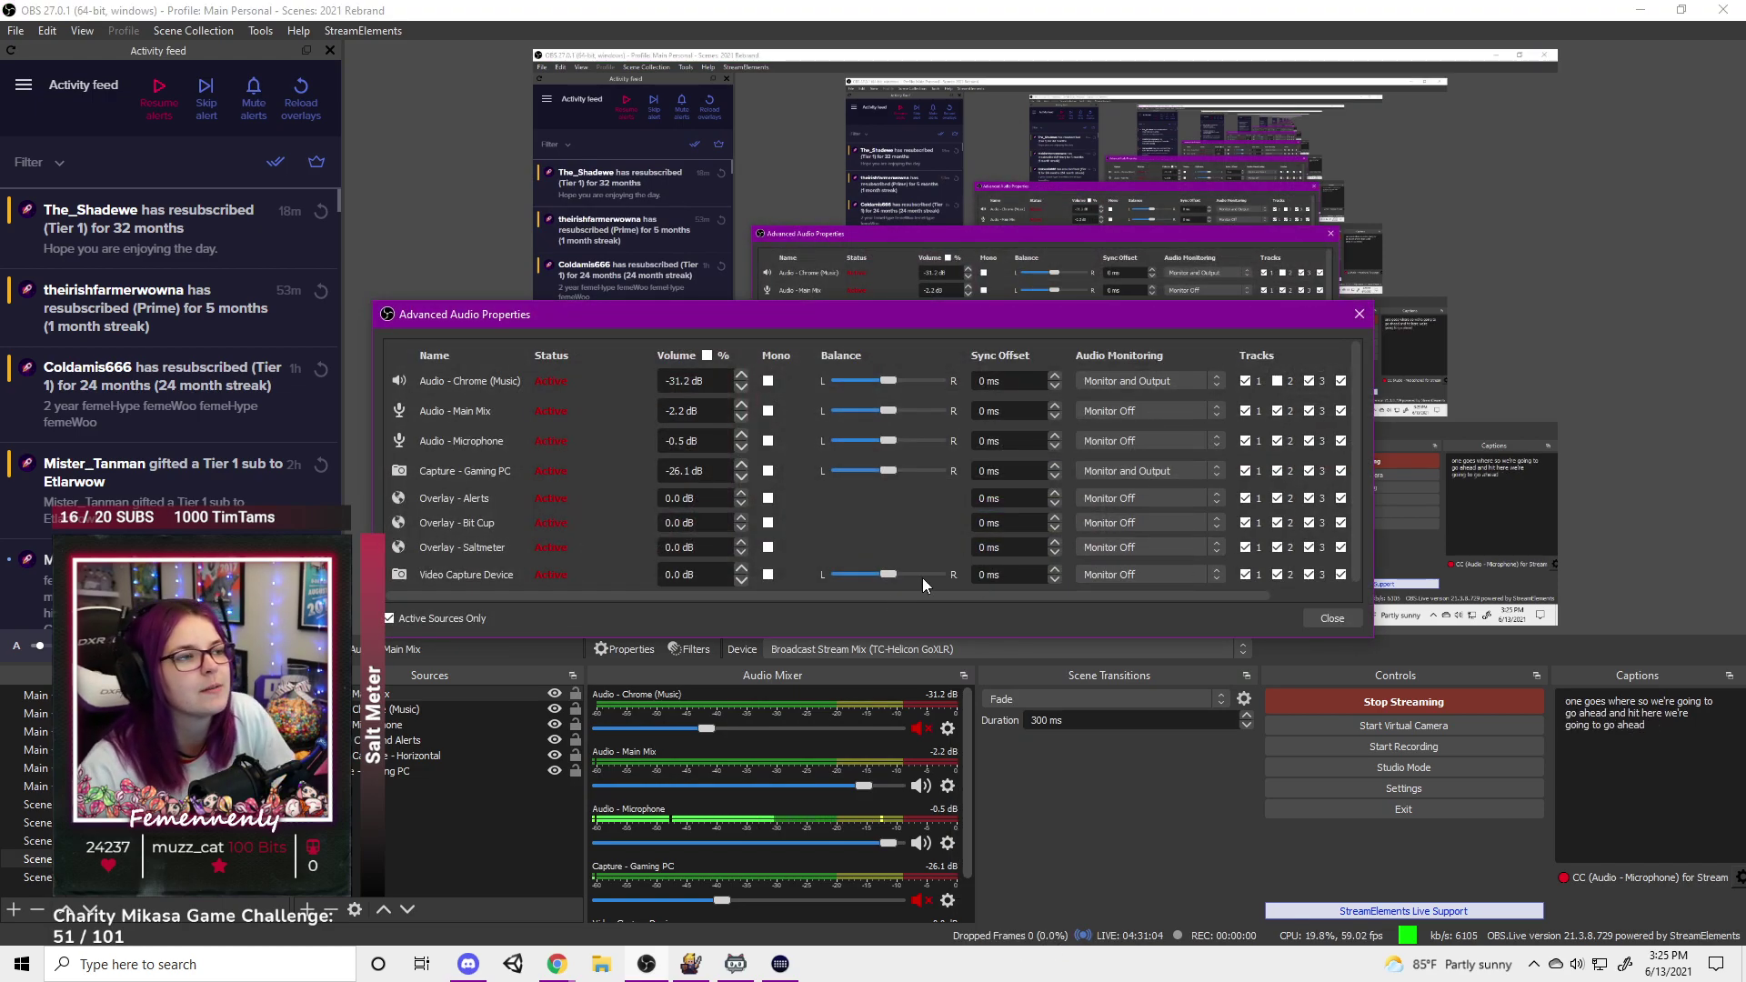
- Review each source's track 1–6 checkboxes in the Advanced Audio Properties dialog
{"action": "left_click_drag", "start_coordinate": [895, 591], "coordinate": [1004, 592]}
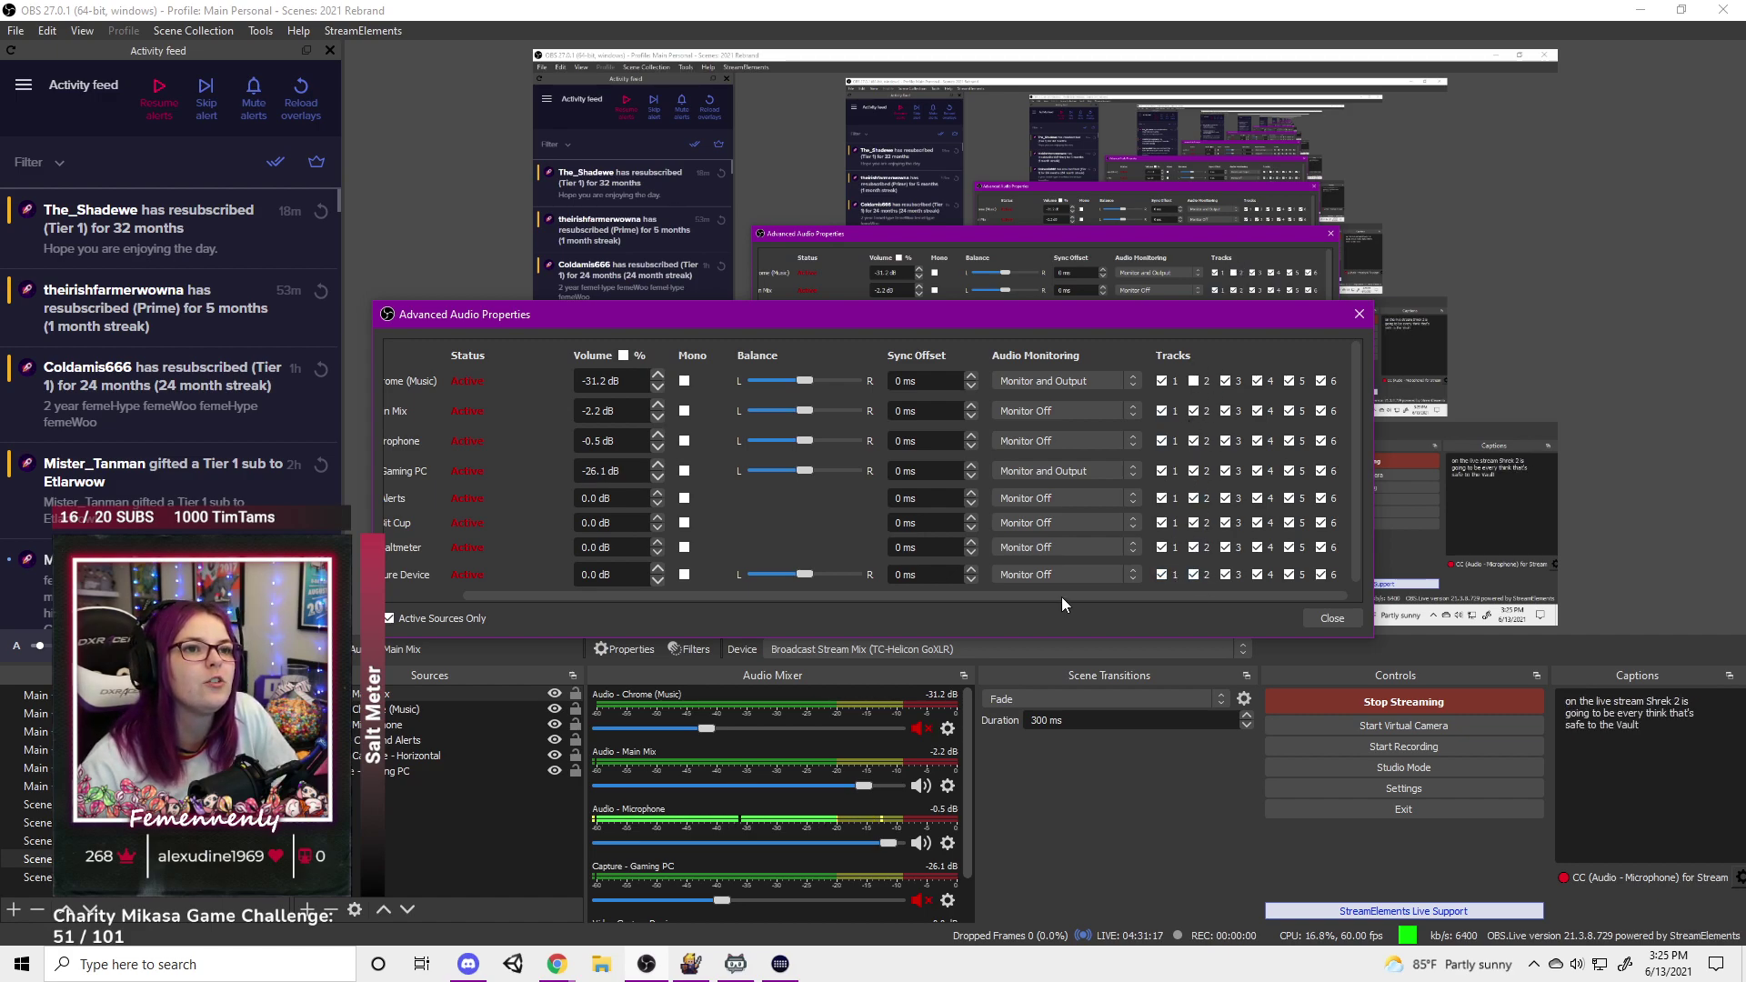
{"action": "left_click_drag", "start_coordinate": [1062, 597], "coordinate": [1006, 598]}
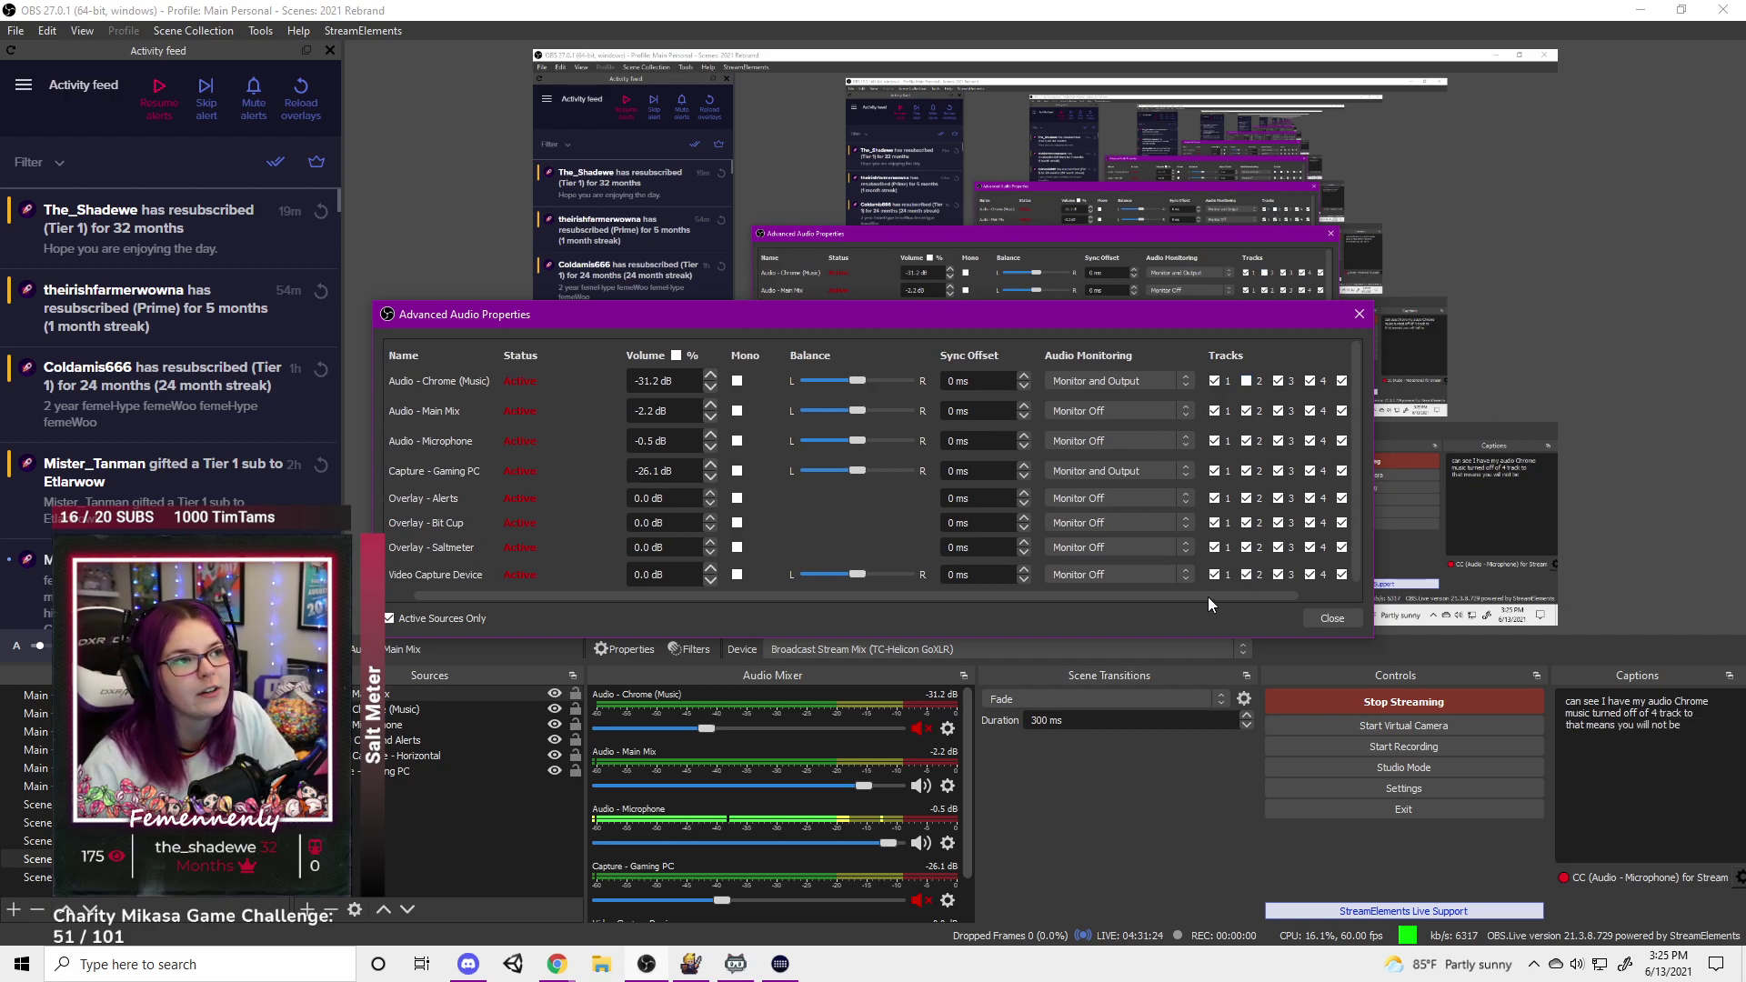
{"action": "left_click_drag", "start_coordinate": [1207, 597], "coordinate": [1177, 605]}
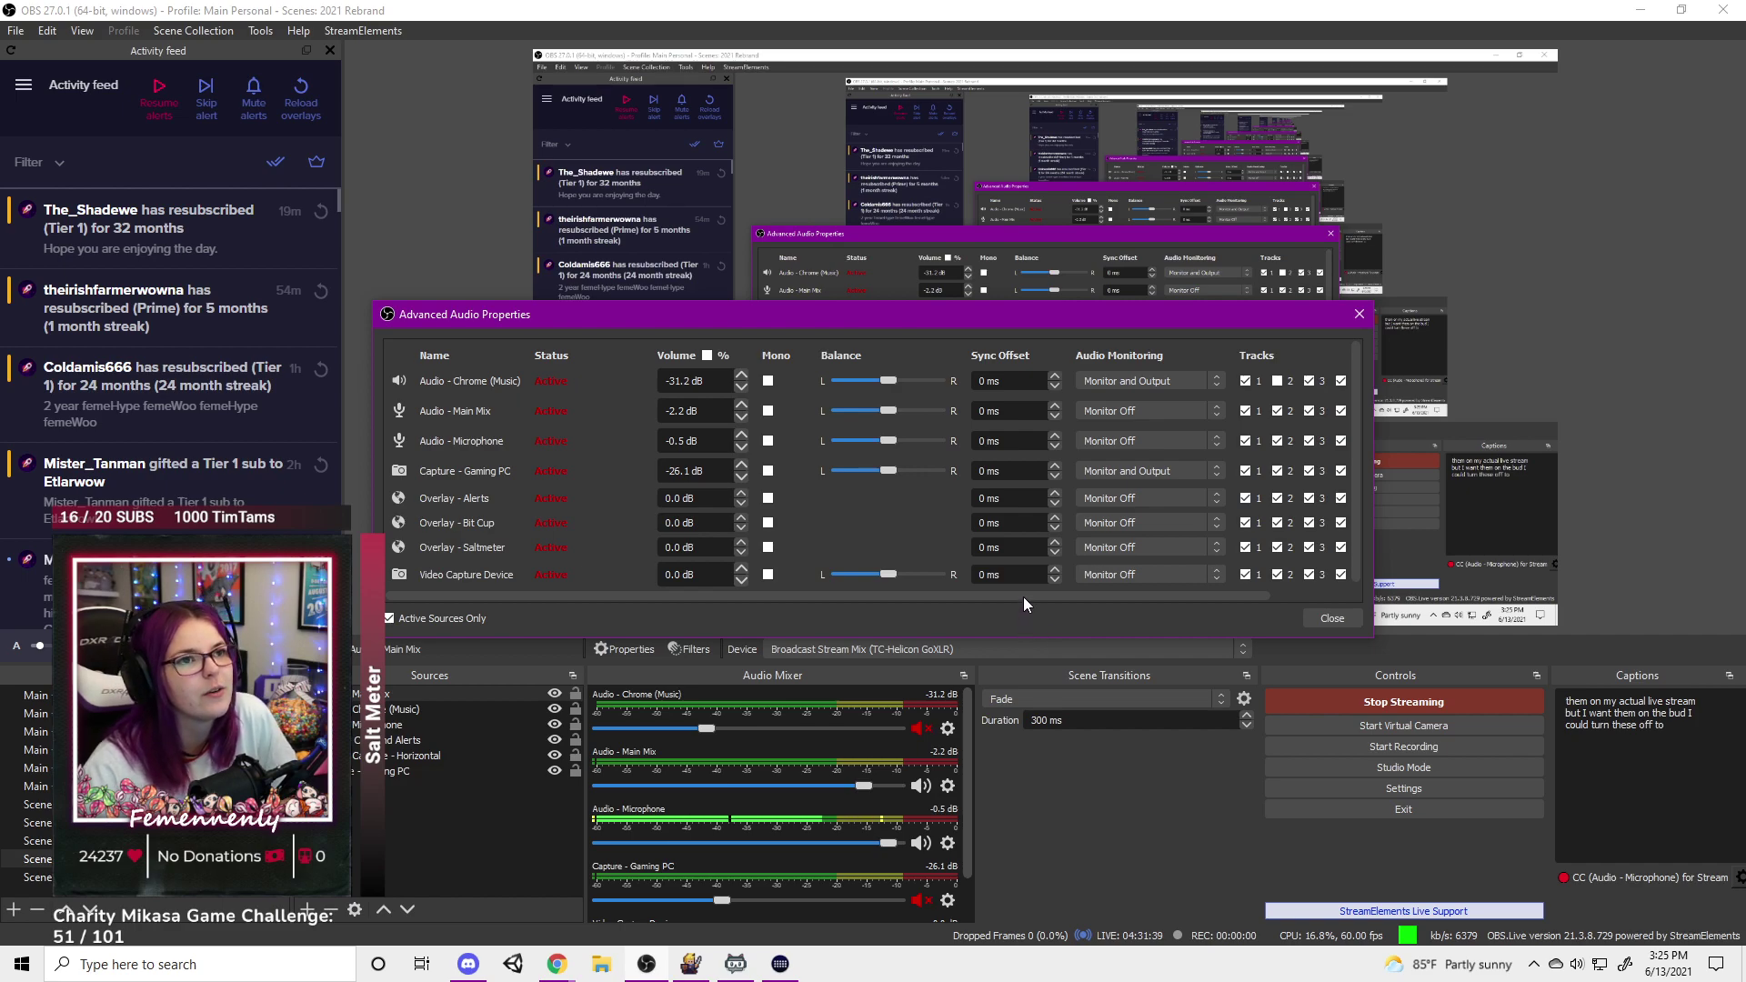
{"action": "left_click_drag", "start_coordinate": [1023, 597], "coordinate": [1155, 598]}
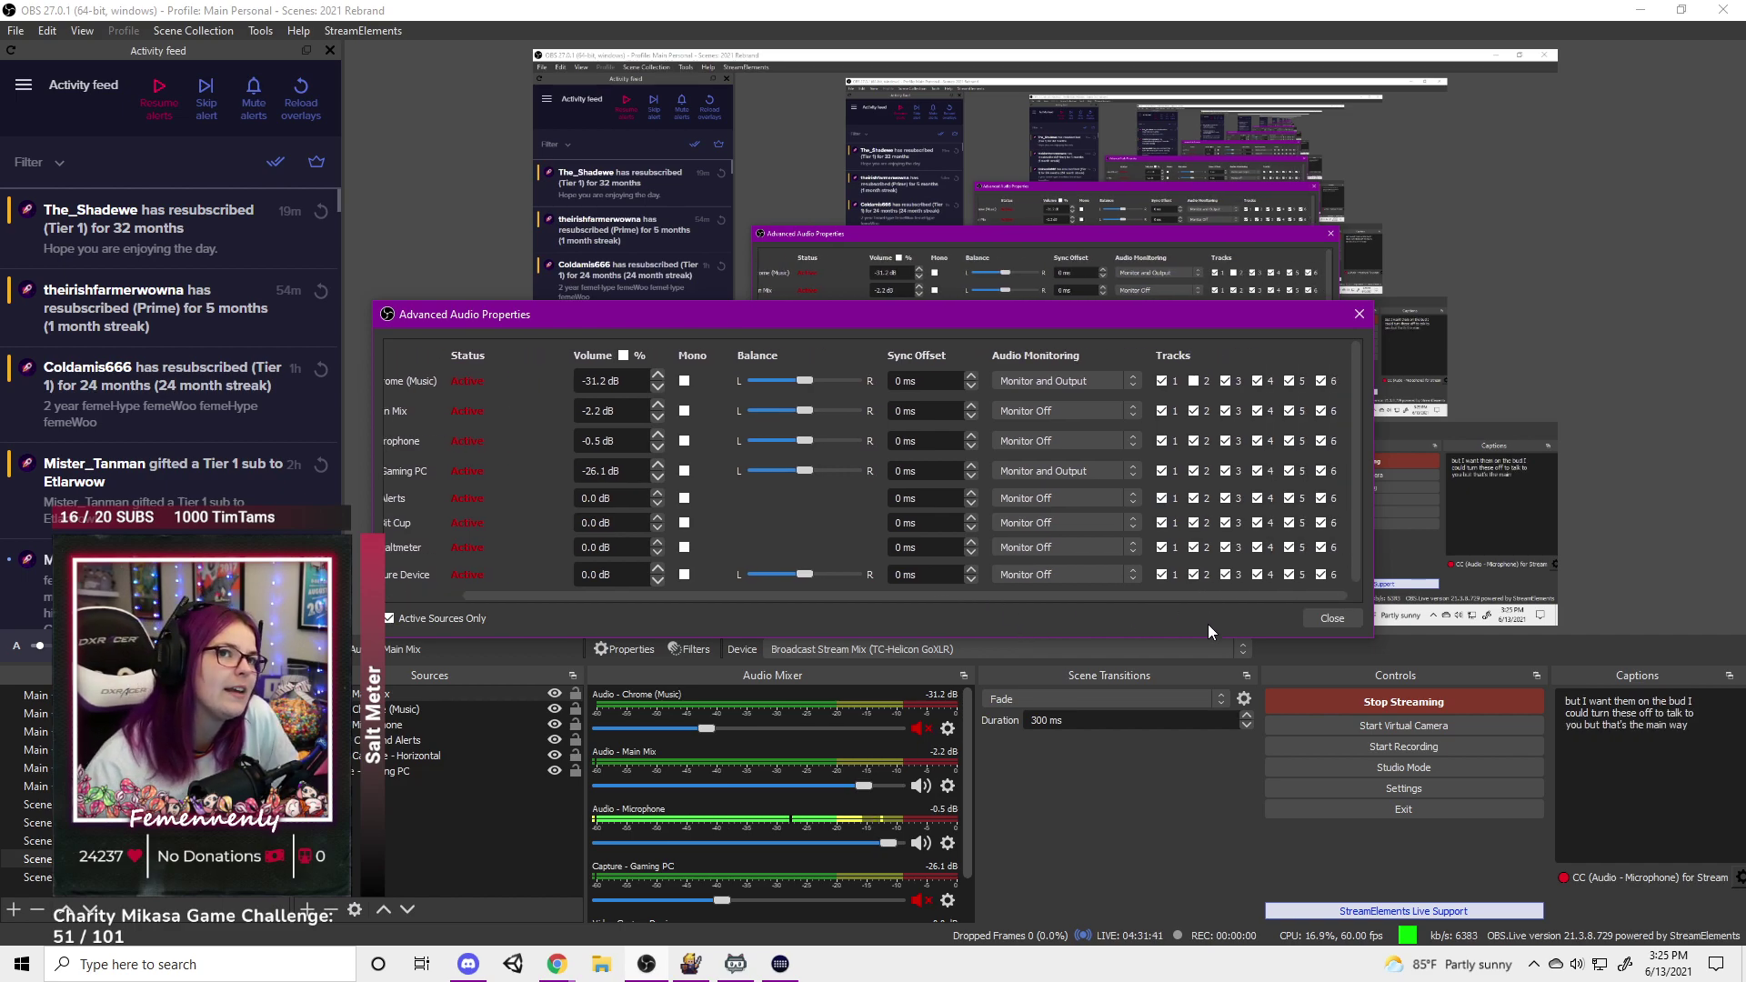